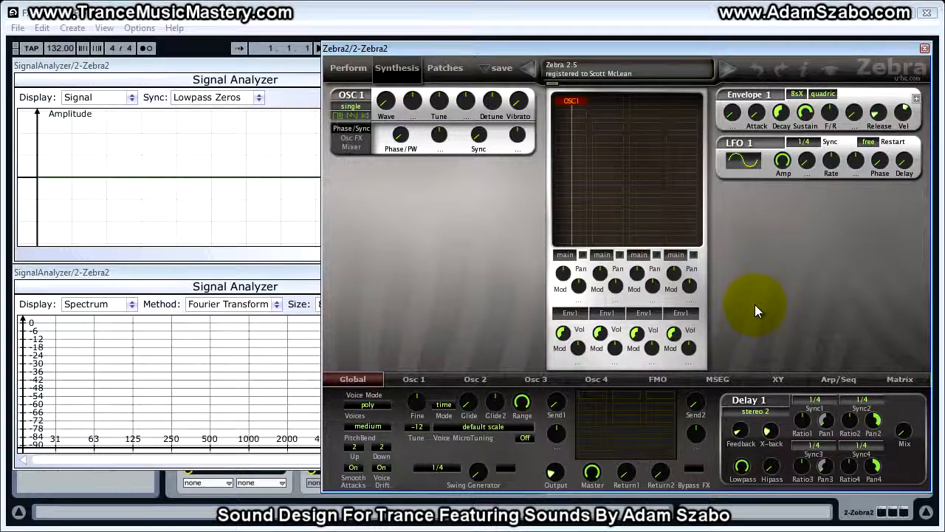
Step: Raise the synth's Output level to about 80 and set the global Tune to -24
drag(555, 474, 560, 480)
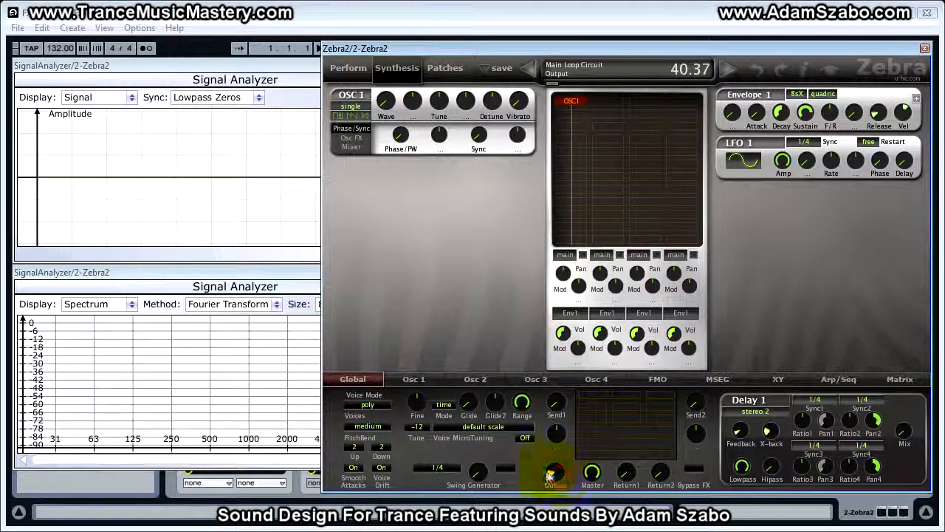
drag(558, 476, 556, 457)
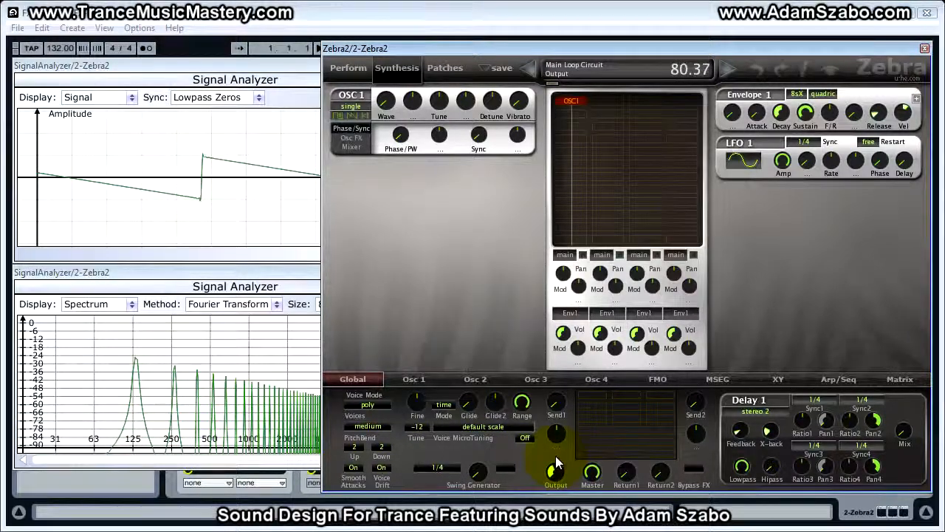
click(558, 473)
click(558, 475)
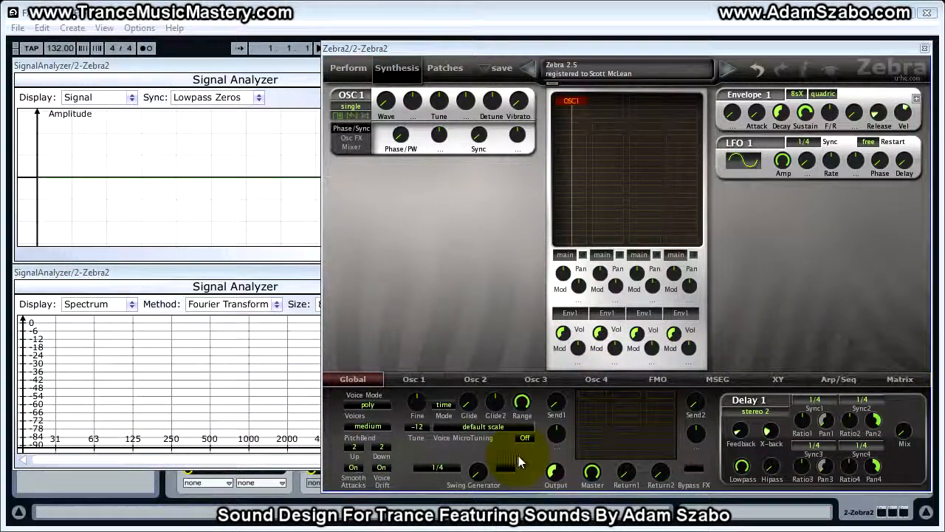
click(417, 427)
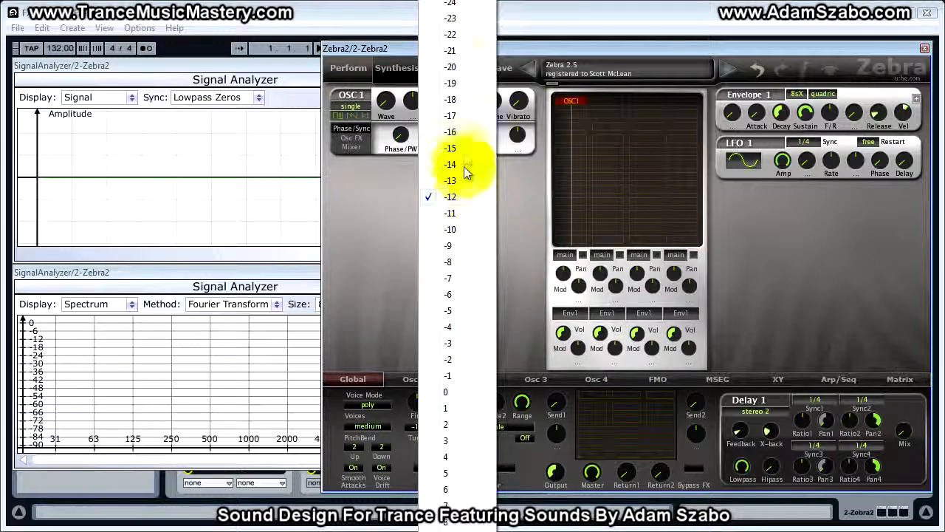
click(456, 5)
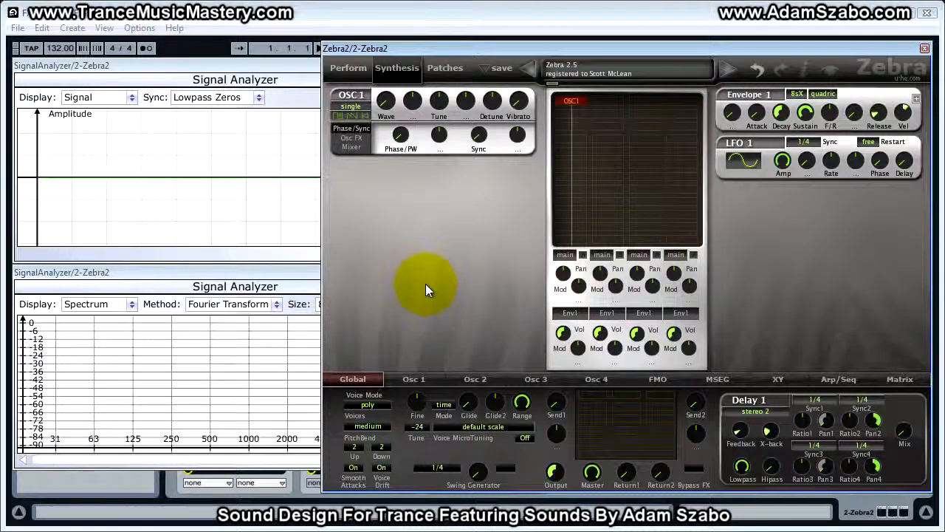
Step: Move the plugin windows aside and open the Zebra2 track's MIDI clip to examine the C2 to C3 range of its piano roll
drag(292, 68, 393, 294)
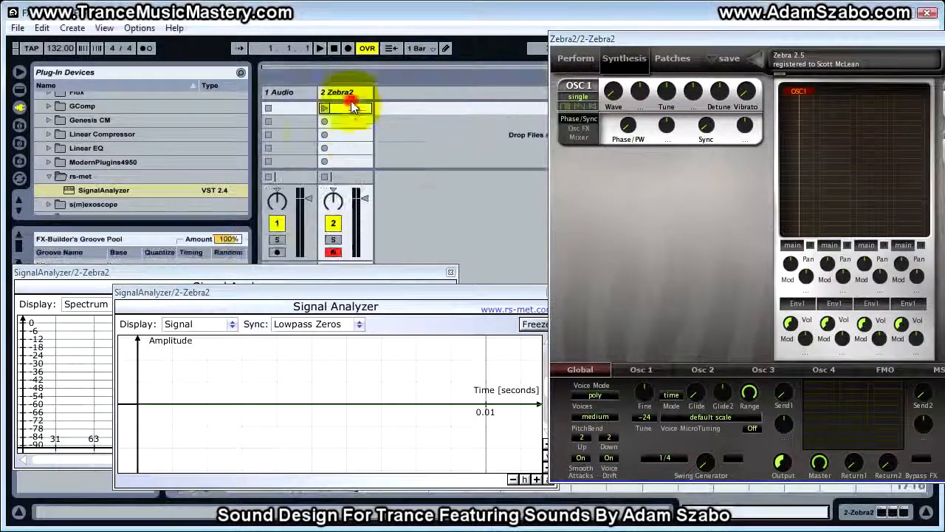
click(350, 104)
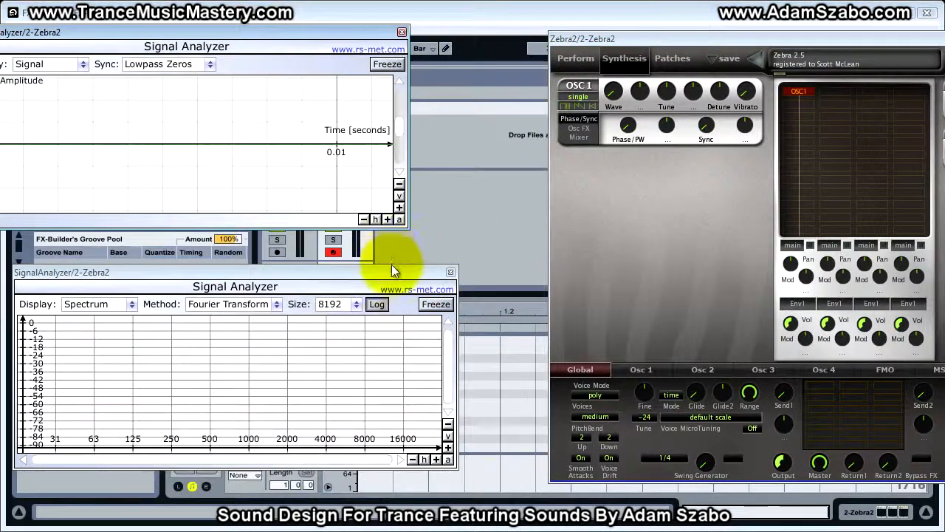
drag(391, 268, 424, 66)
drag(336, 397, 334, 393)
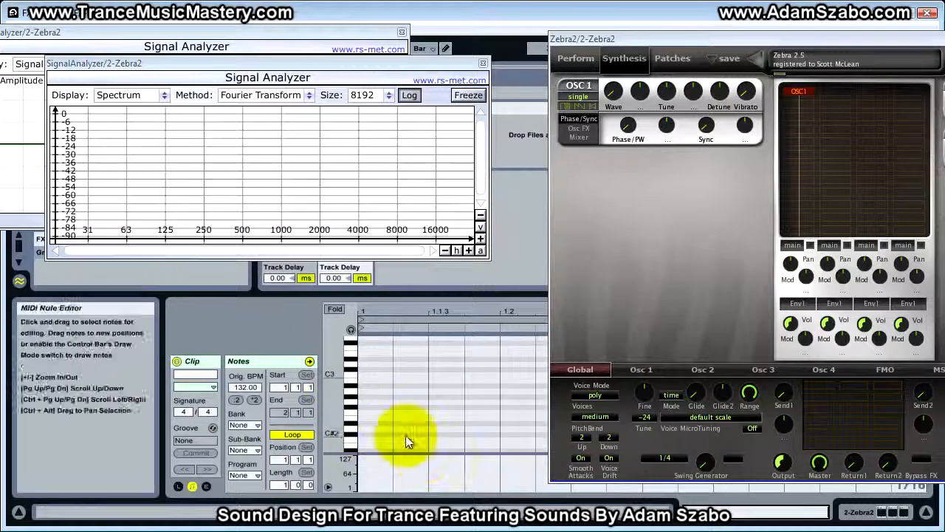
key(a)
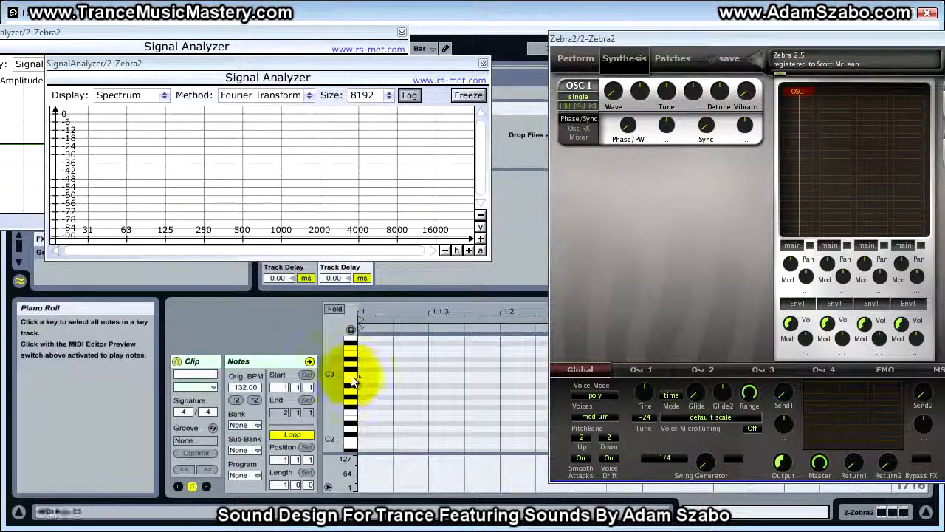
drag(359, 295, 357, 348)
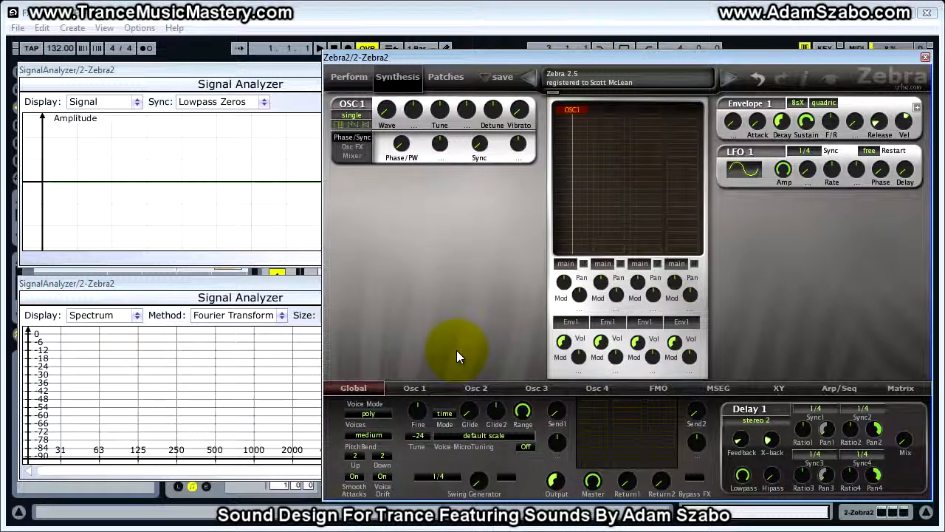
Step: Switch OSC 1 to quad mode and raise its Detune to about 17.50
click(357, 111)
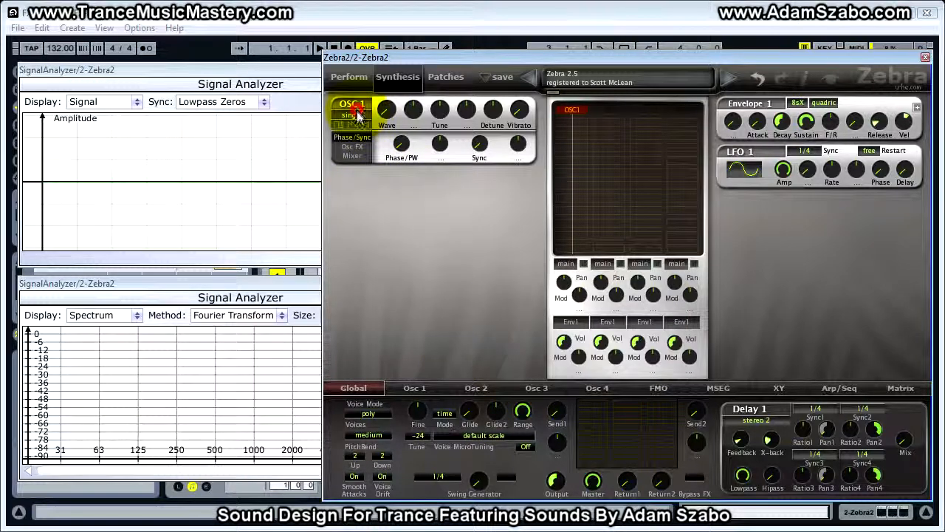
click(356, 118)
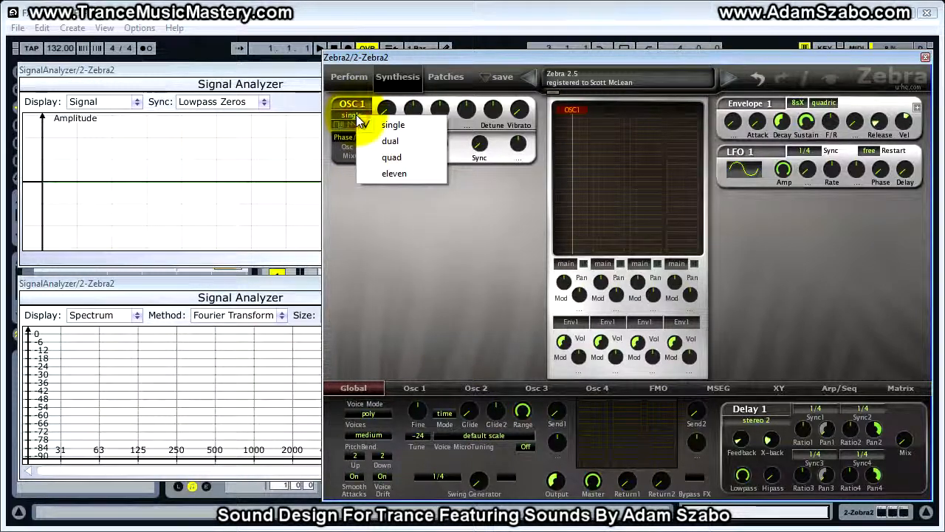
click(392, 158)
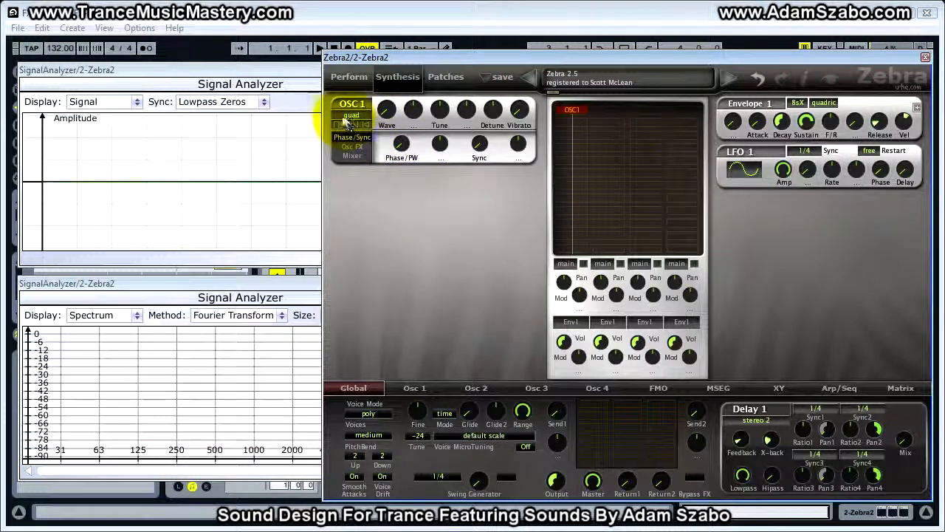
click(493, 110)
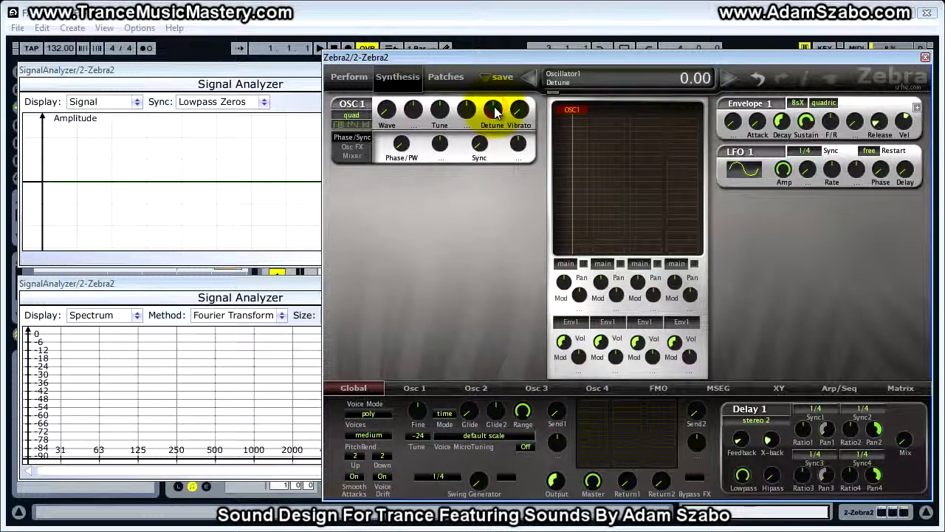
drag(494, 110, 495, 85)
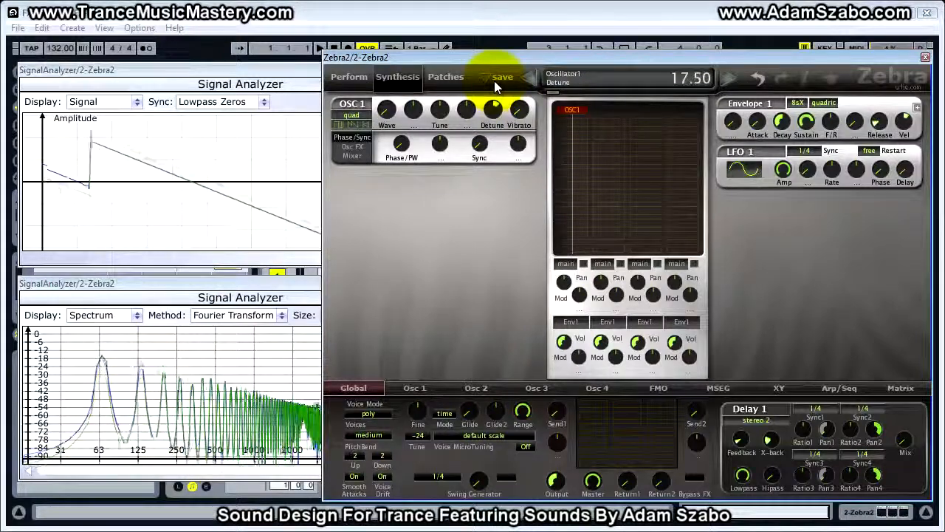
drag(494, 81, 494, 81)
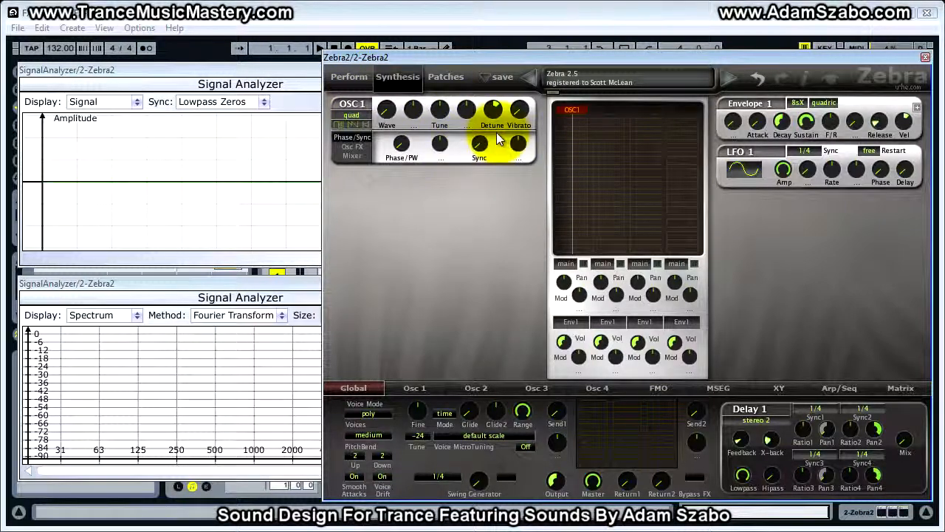
Step: Assign Env2 as the modulation source for OSC 1's Tune
mouse_move(427, 57)
mouse_down()
mouse_move(447, 57)
mouse_move(421, 62)
mouse_up()
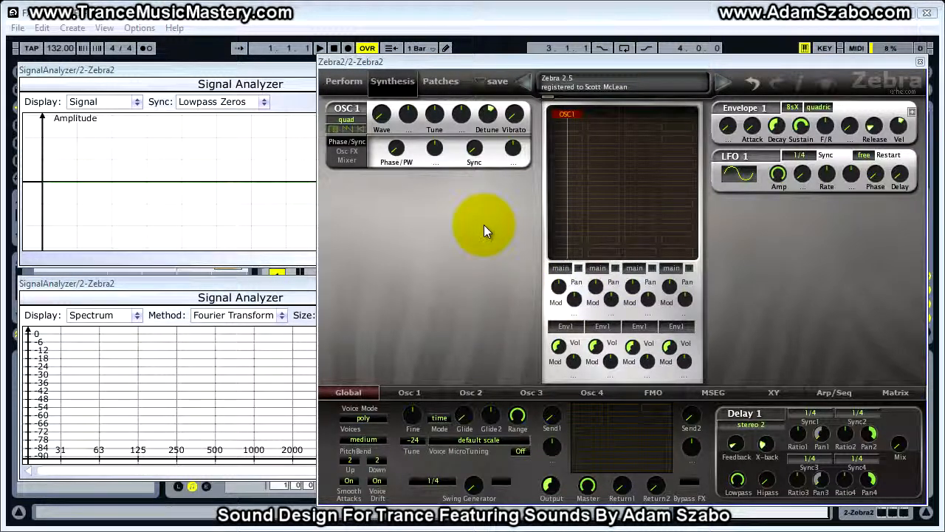
click(433, 117)
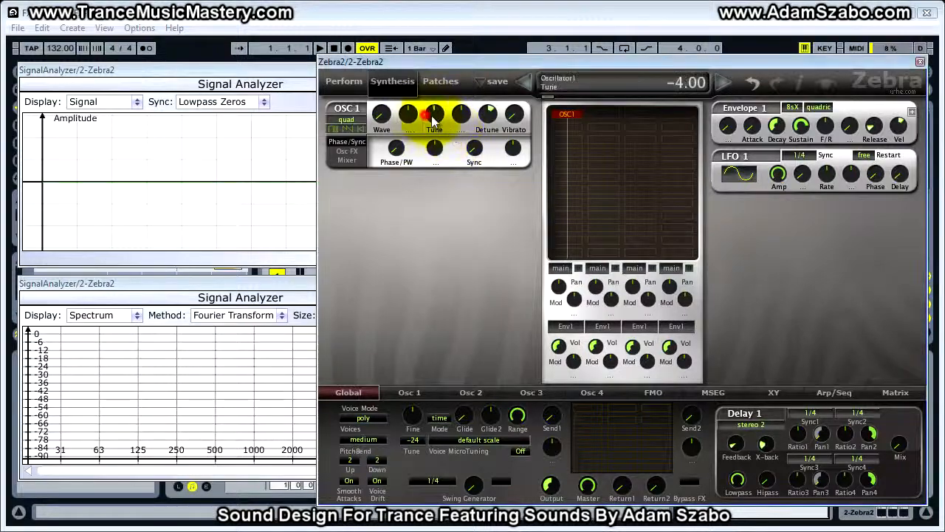
double_click(436, 116)
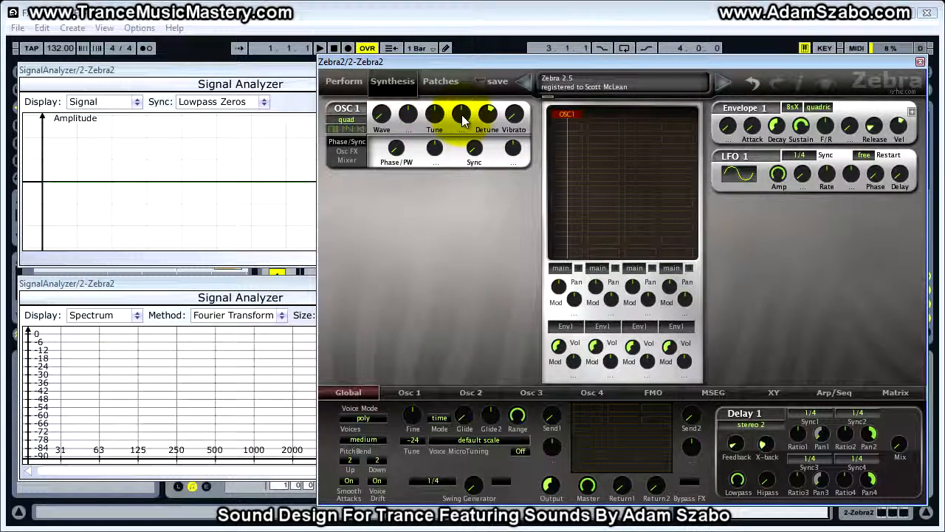
click(461, 118)
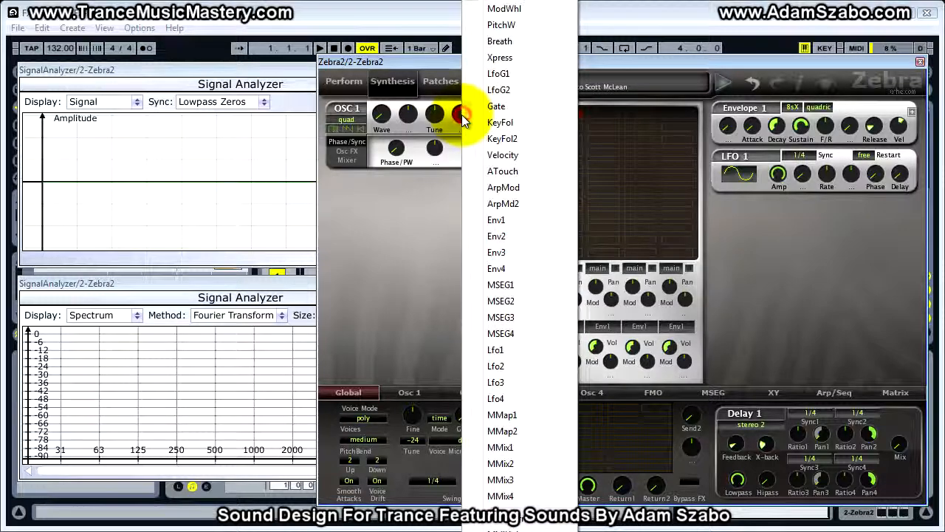
click(508, 235)
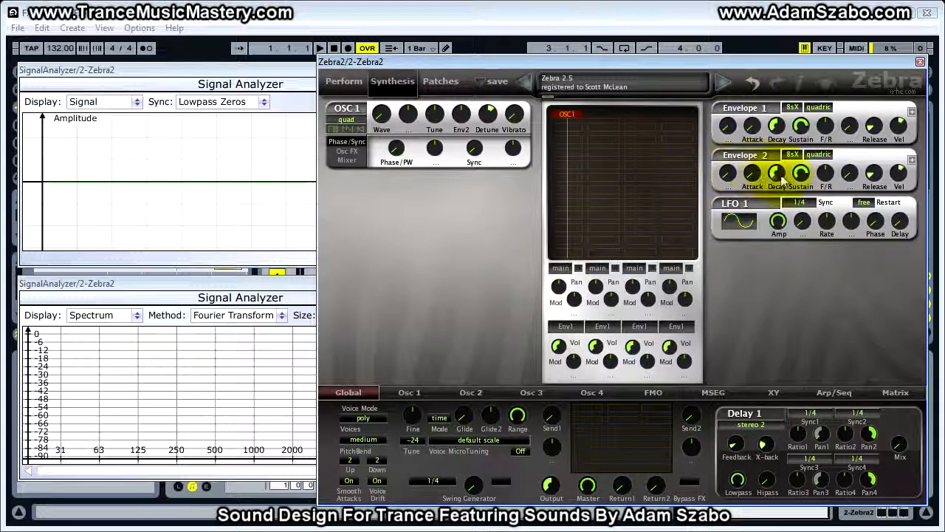
Step: Raise the positive Env2 modulation depth on OSC 1's Tune
click(461, 115)
drag(464, 117, 465, 74)
drag(465, 118, 464, 101)
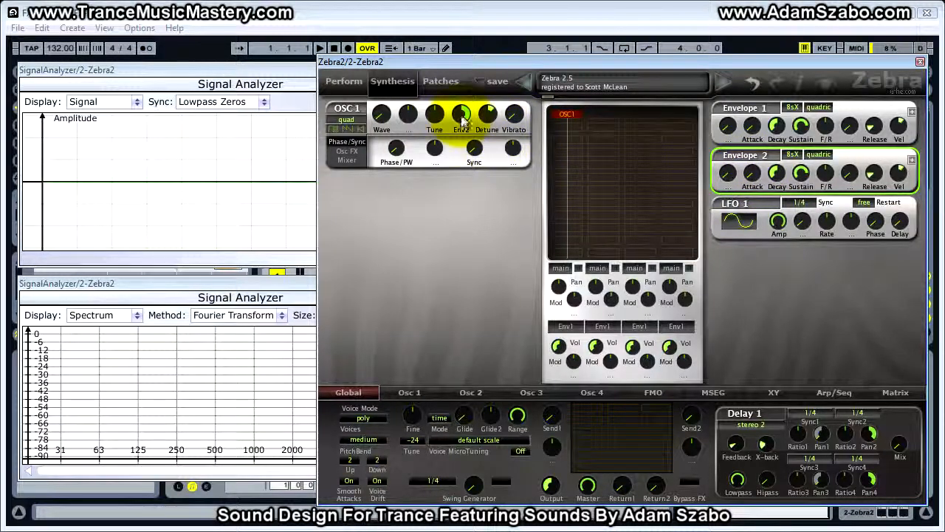
drag(461, 122, 467, 126)
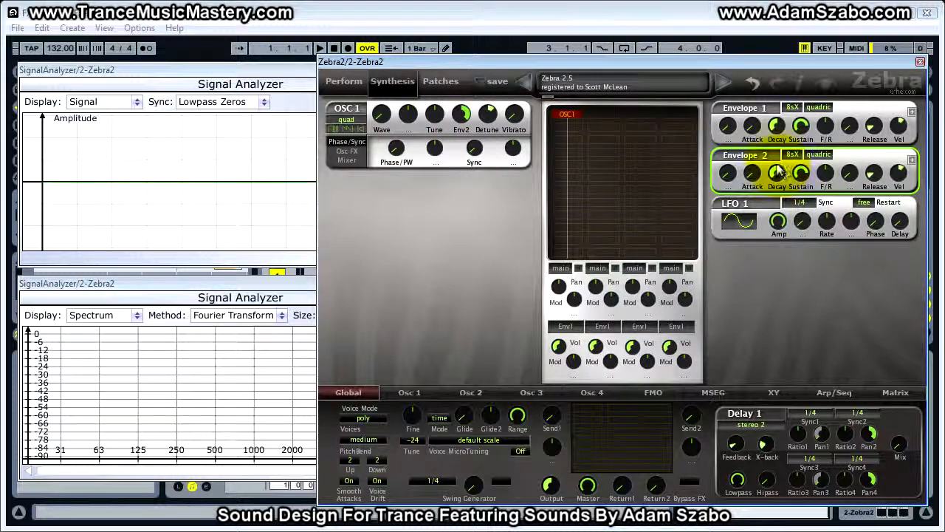
Step: Set Envelope 2's Sustain, Decay and Release to 0
drag(805, 174, 801, 174)
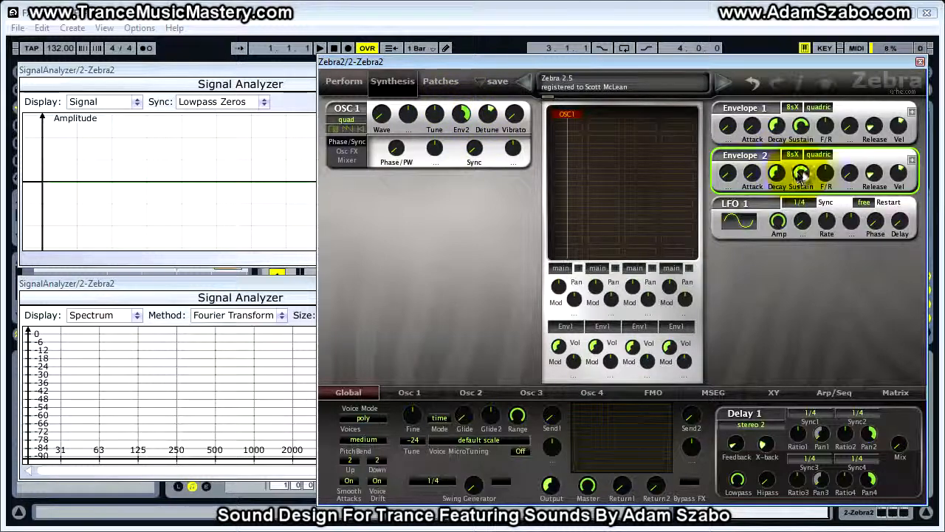
drag(805, 181, 808, 263)
drag(775, 171, 783, 203)
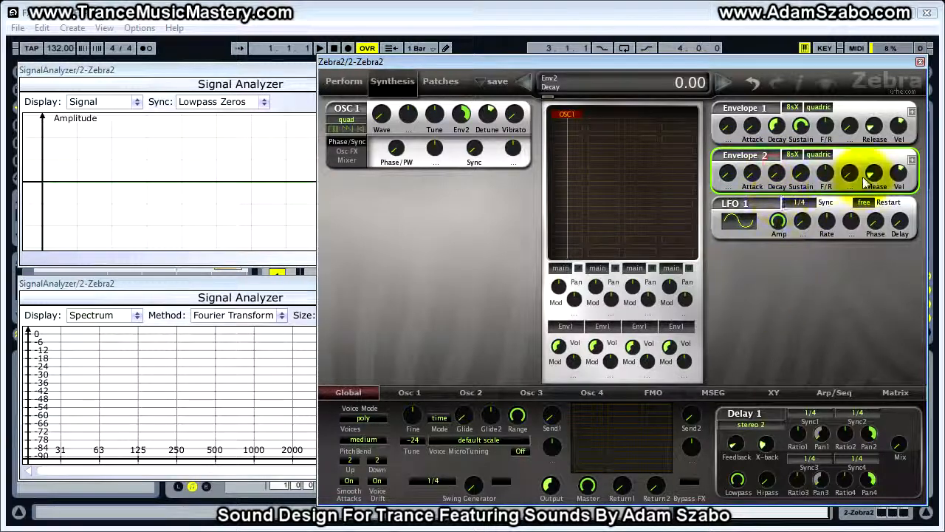
drag(874, 175, 885, 243)
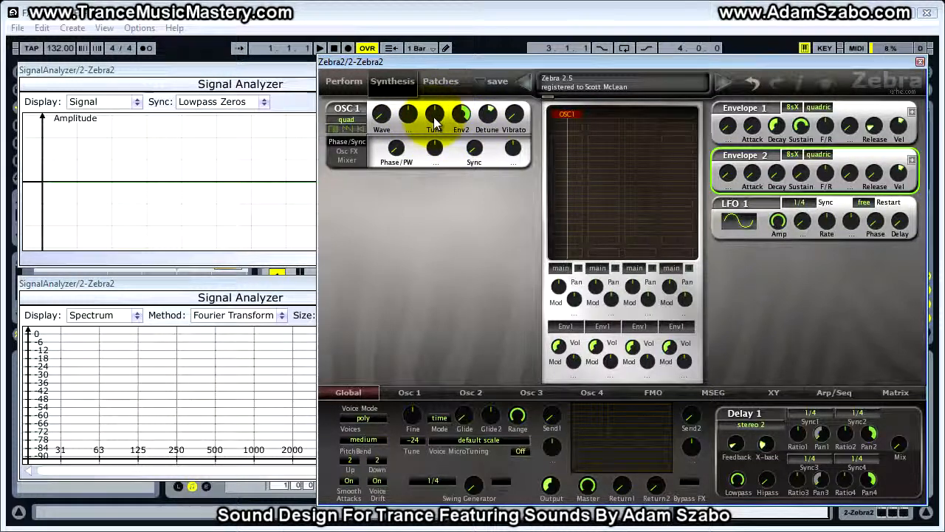
Step: Try a high Sustain level on Envelope 2 to test its effect on the oscillator pitch
click(800, 172)
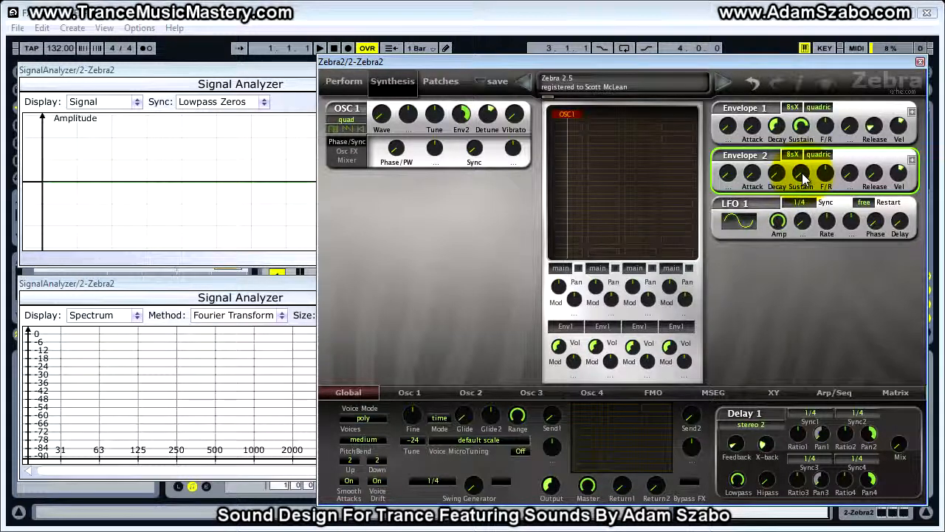
click(802, 174)
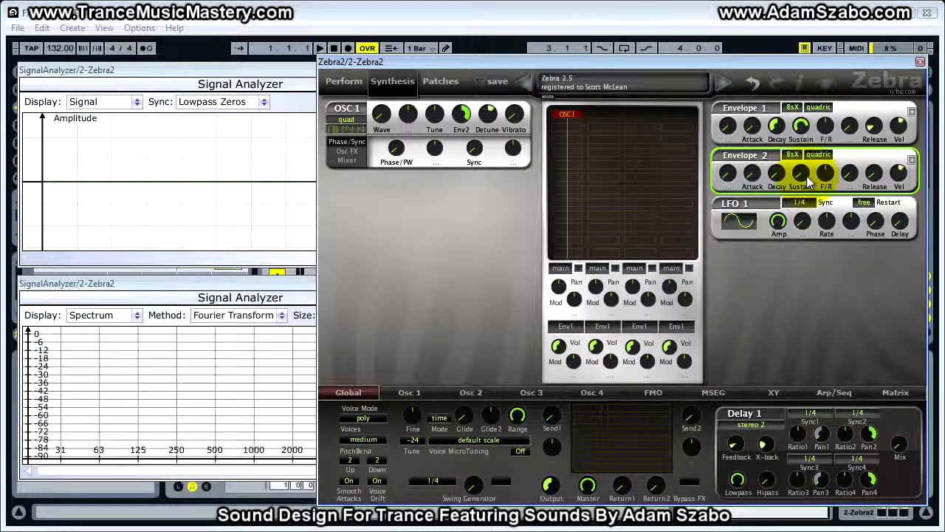
drag(807, 177, 802, 135)
drag(800, 125, 798, 106)
mouse_move(806, 185)
mouse_down()
mouse_move(805, 165)
mouse_move(800, 194)
mouse_up()
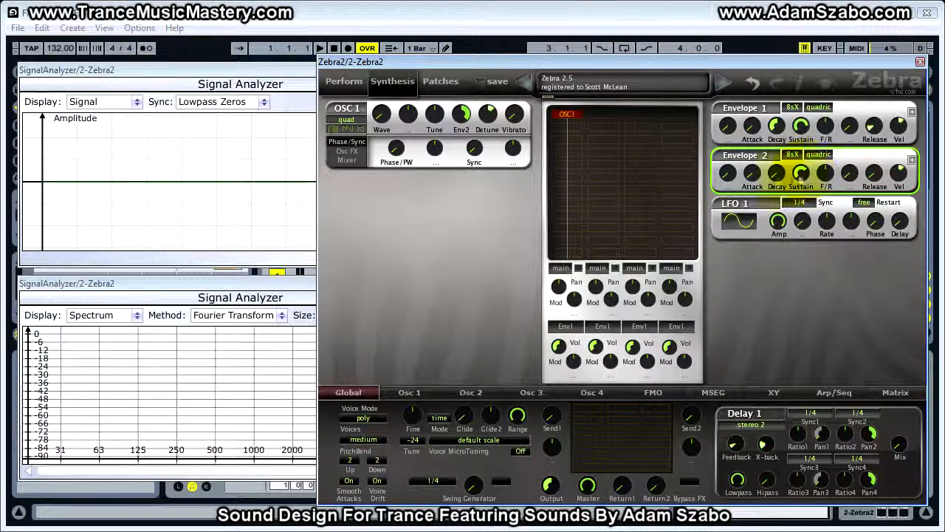
Step: Try lower Sustain levels on Envelope 2, including 38 and values close to 0
click(805, 180)
drag(804, 180, 781, 217)
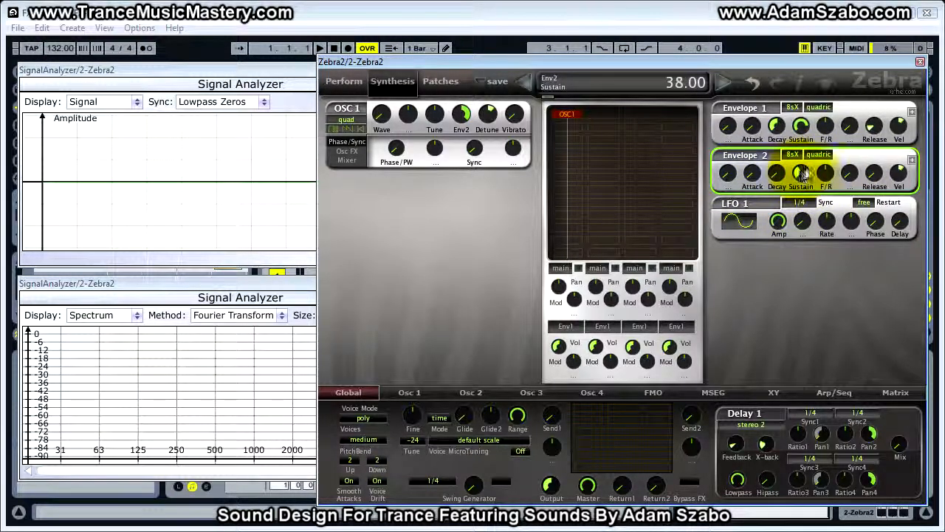
drag(804, 170, 806, 209)
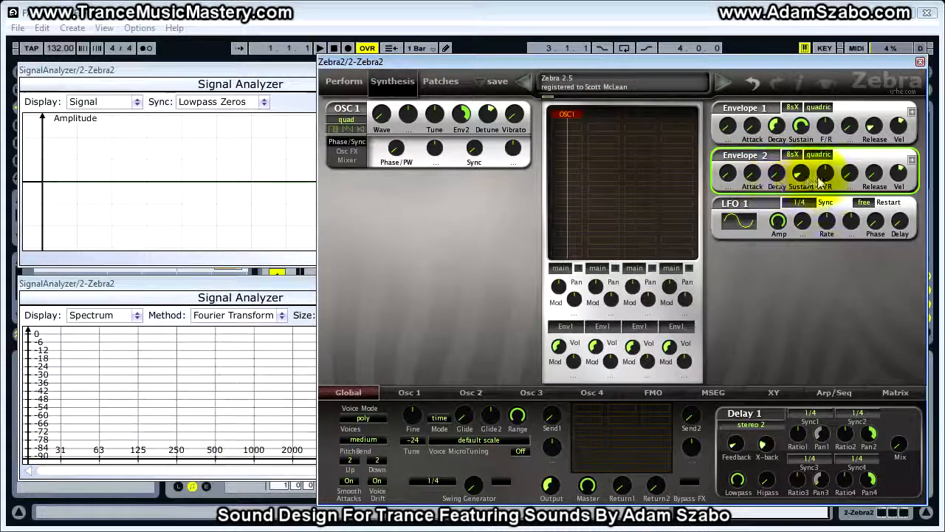
drag(803, 172, 807, 188)
scroll(802, 174, up, 3)
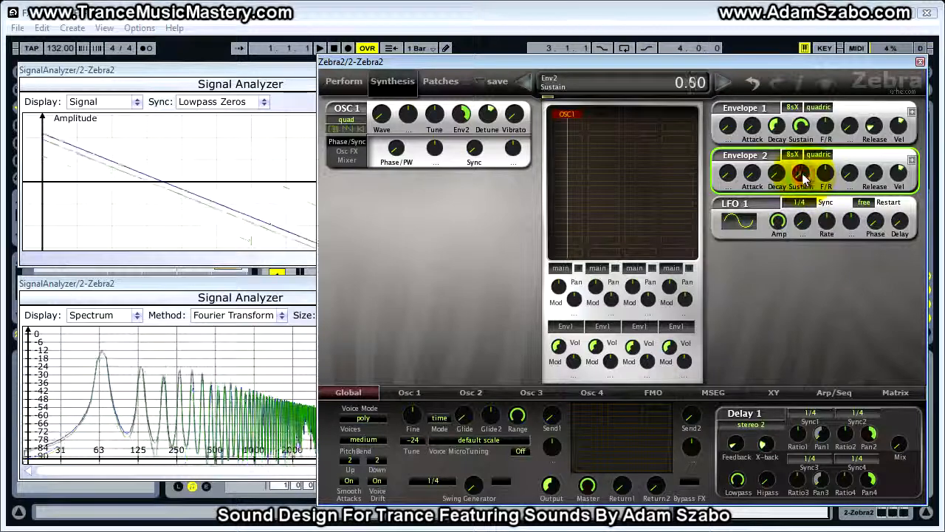
scroll(802, 174, up, 5)
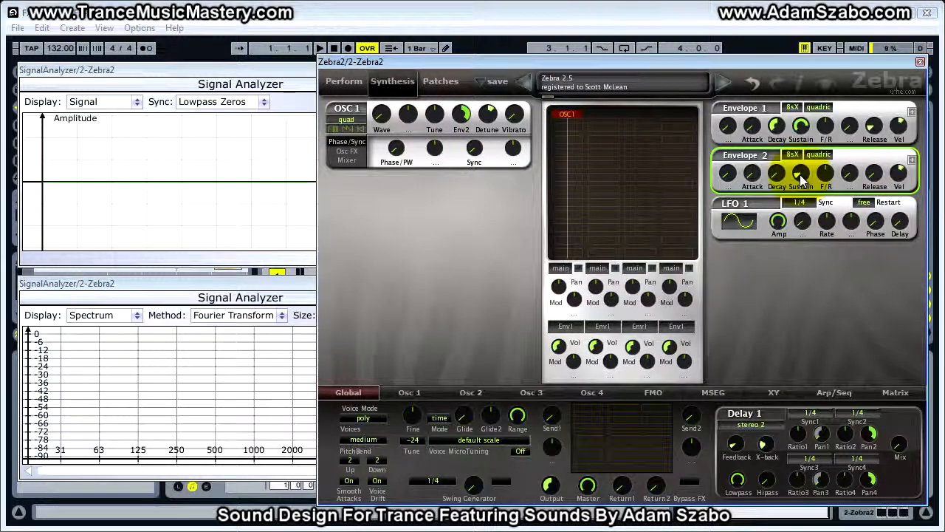
Step: Raise Envelope 2's Sustain to maximum and its Attack to about 33.50
drag(800, 174, 799, 133)
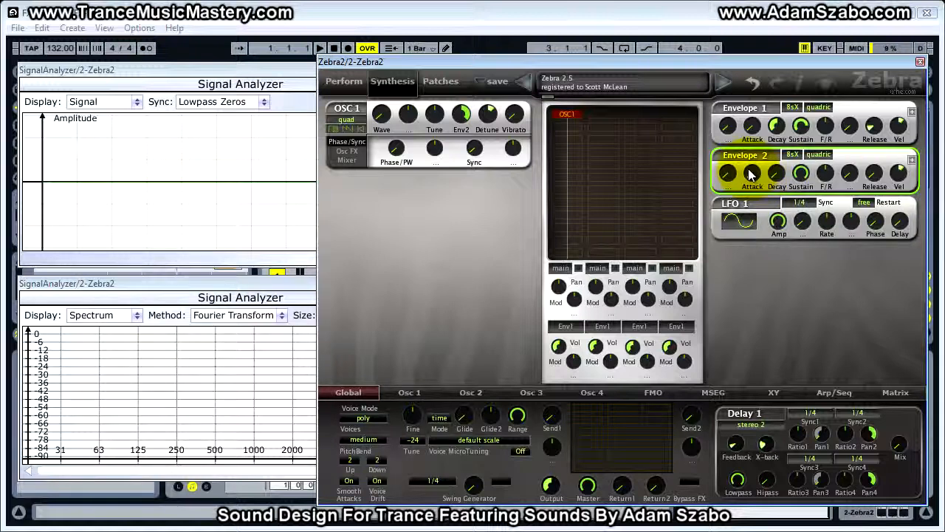
drag(756, 177, 751, 127)
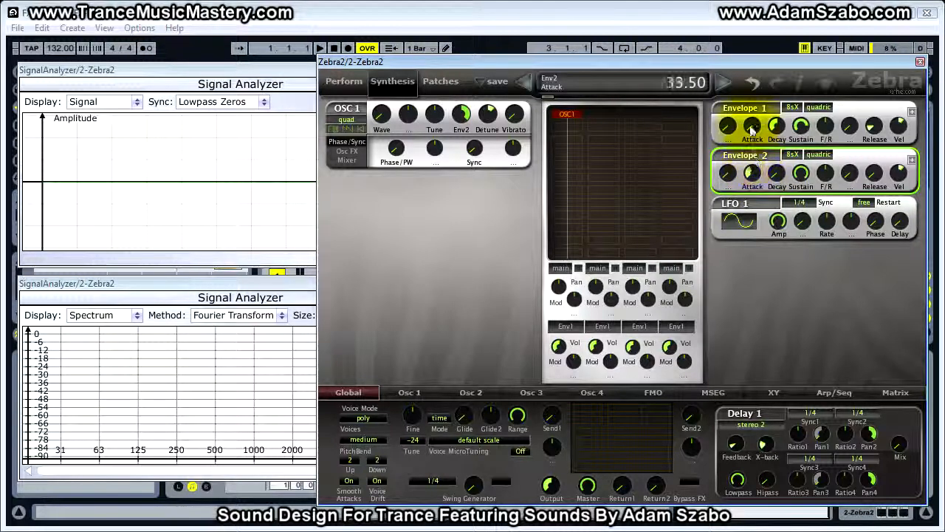
Step: Try shorter and longer Attack times on Envelope 2 to hear how quickly the oscillator pitch rises
drag(752, 175, 764, 228)
drag(738, 139, 737, 154)
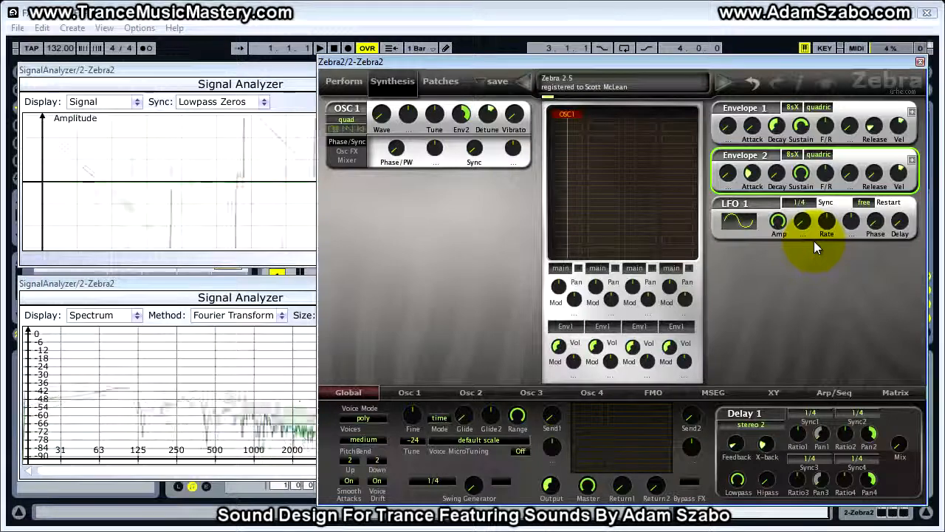
drag(754, 175, 784, 249)
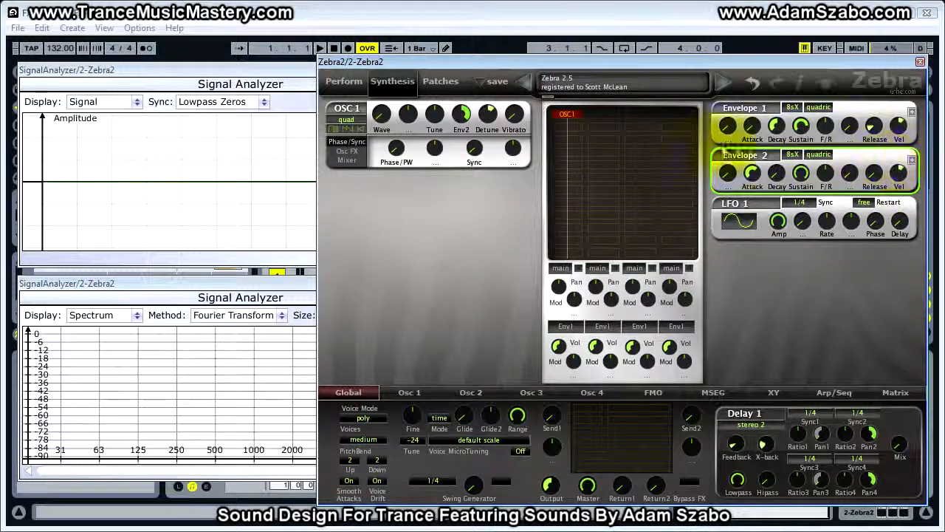
Step: Remove Envelope 2's velocity sensitivity, raise its Attack to maximum and set its time range to 16sX
click(898, 174)
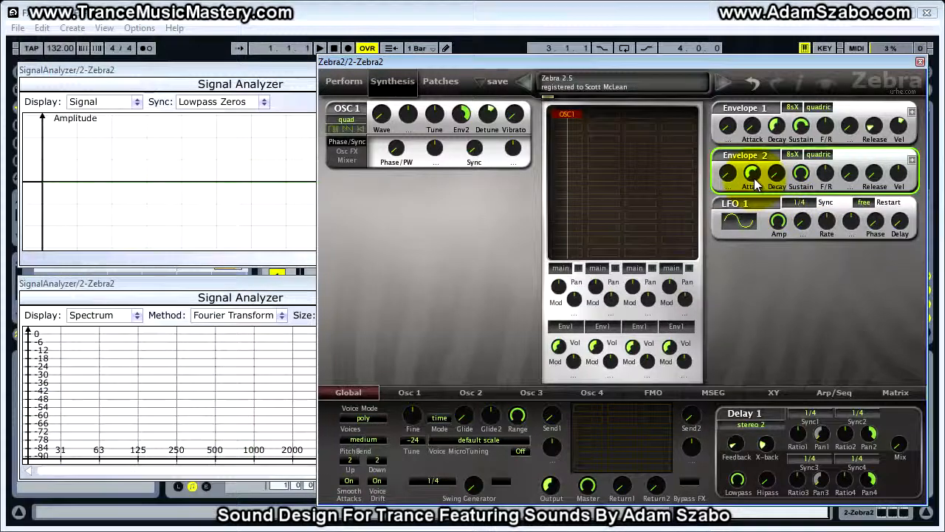
drag(754, 178, 754, 33)
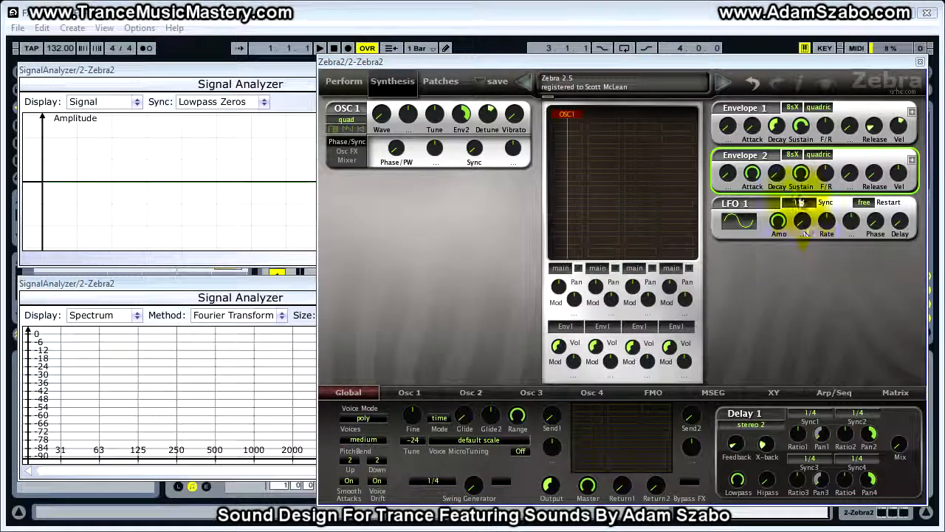
click(793, 155)
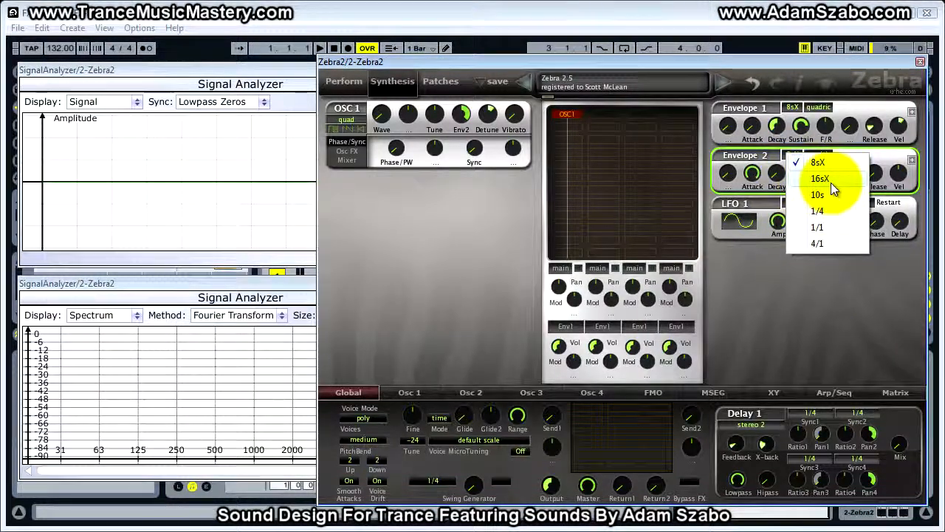
click(831, 179)
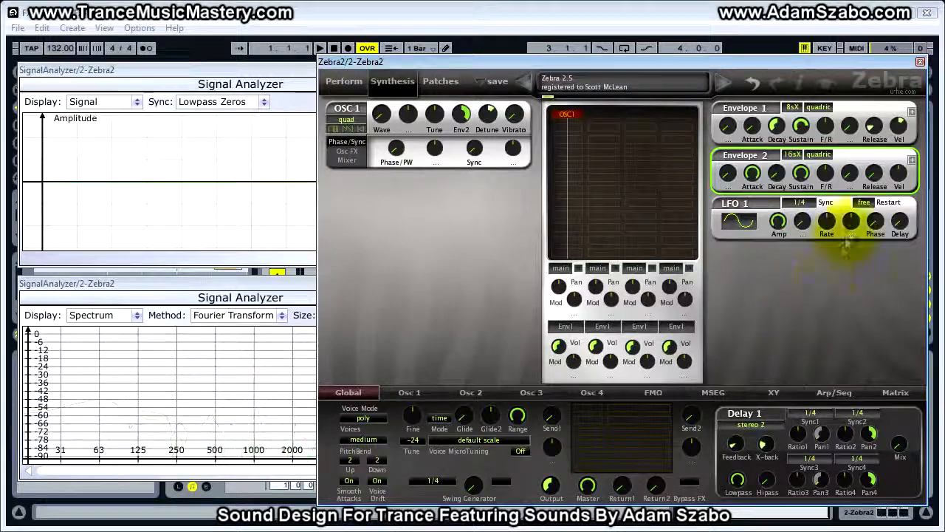
Step: Try different Release lengths on Envelope 2 and Envelope 1 to hear the pitch fall after the note ends
drag(875, 178, 871, 172)
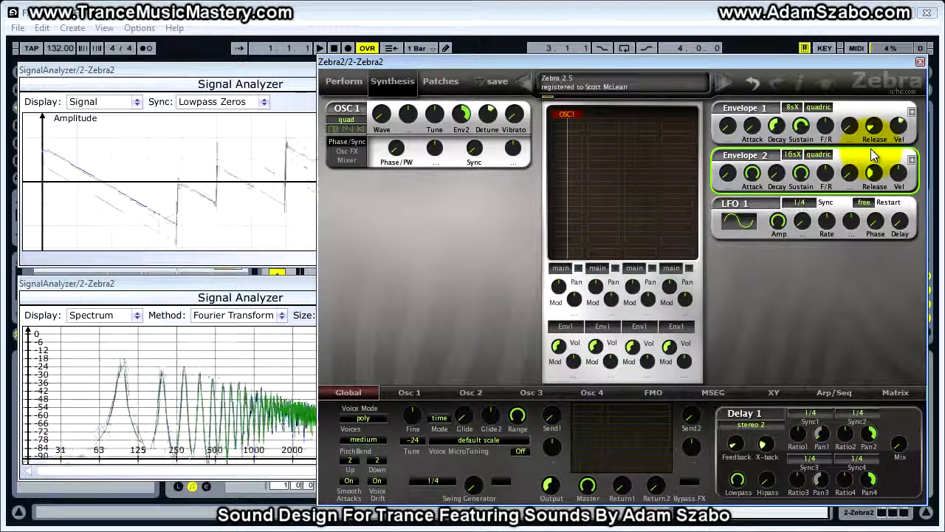
drag(870, 148, 872, 131)
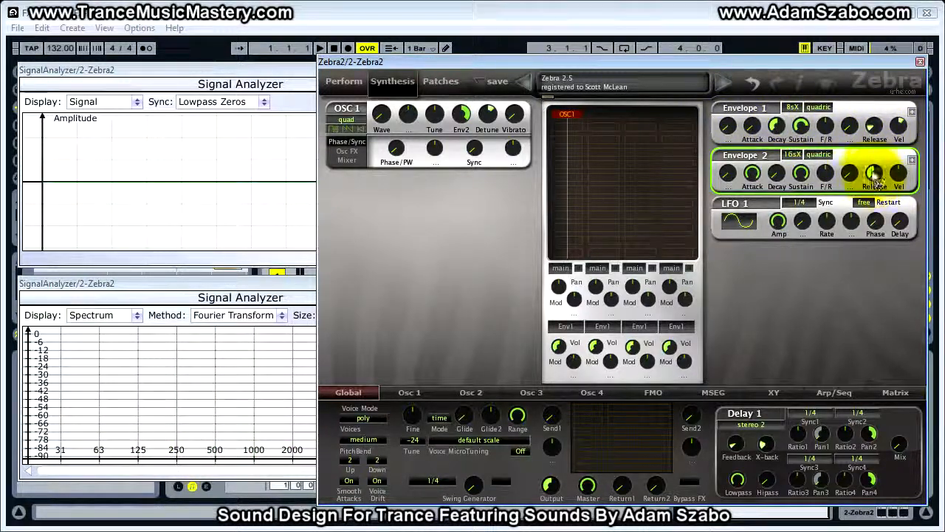
click(875, 124)
drag(875, 124, 874, 92)
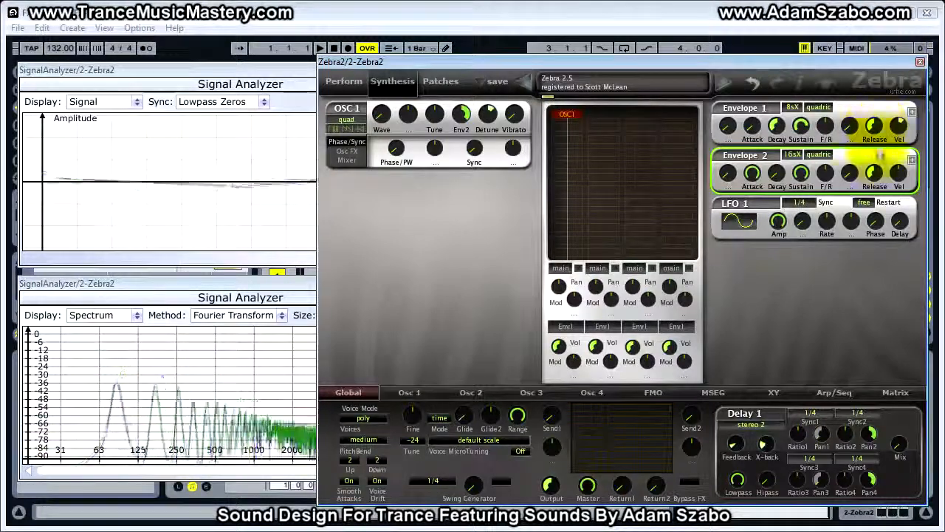
drag(878, 138, 874, 123)
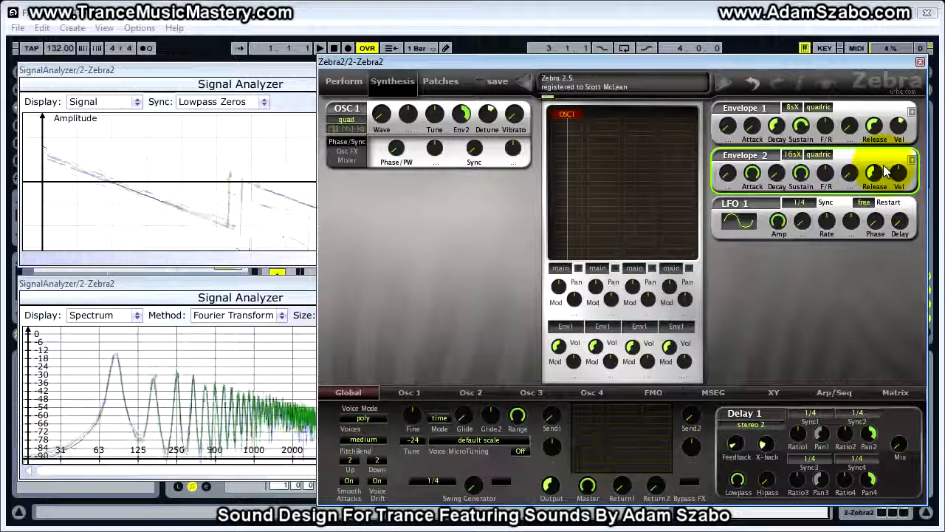
drag(878, 179, 878, 209)
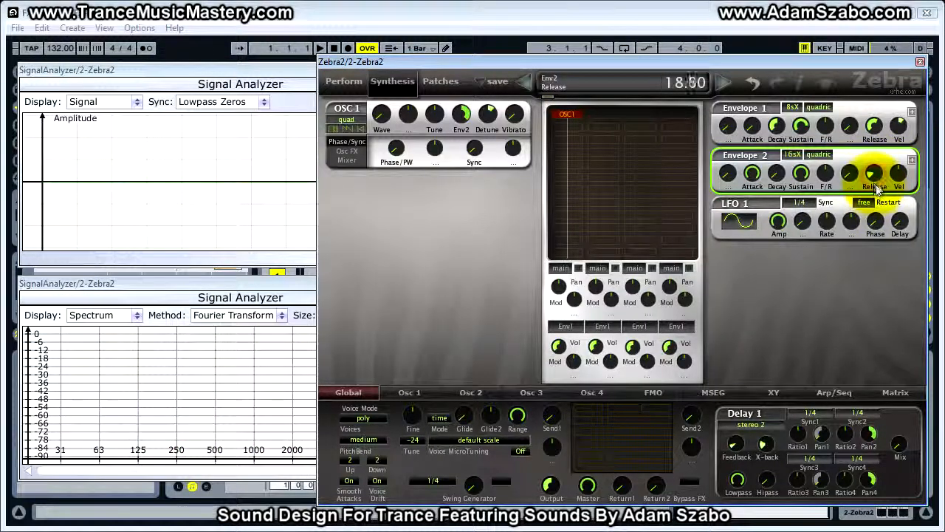
drag(876, 189, 872, 182)
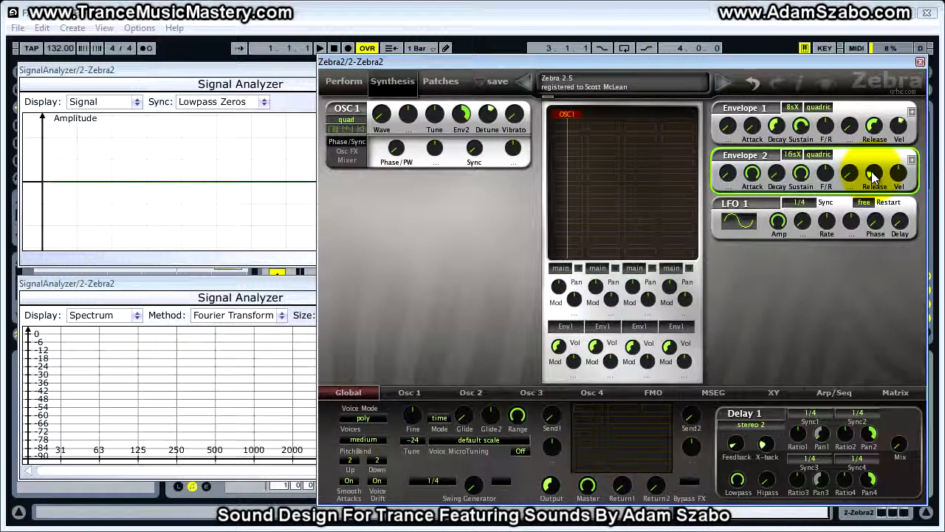
Step: Set medium Release times on Envelope 2 and Envelope 1, and remove Envelope 1's velocity sensitivity
click(873, 174)
drag(874, 174, 869, 133)
click(873, 127)
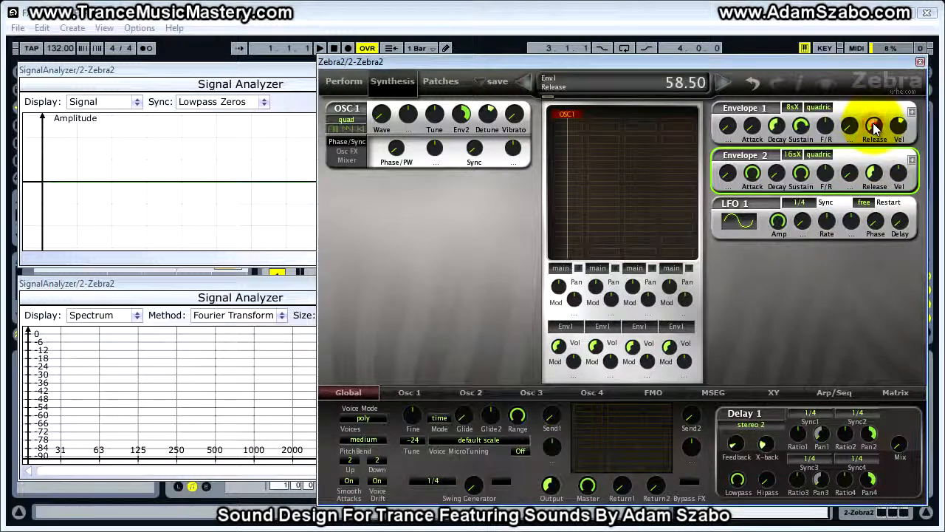
drag(874, 124, 873, 144)
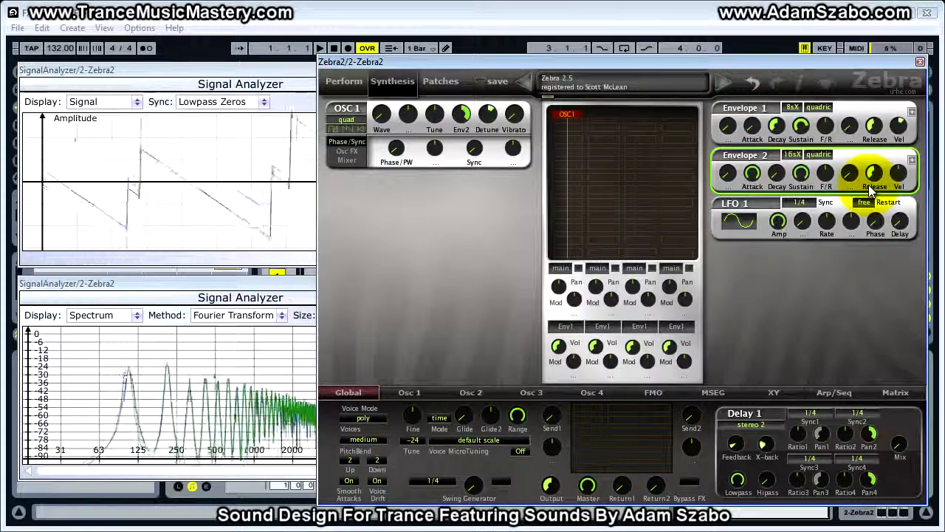
drag(898, 130, 899, 140)
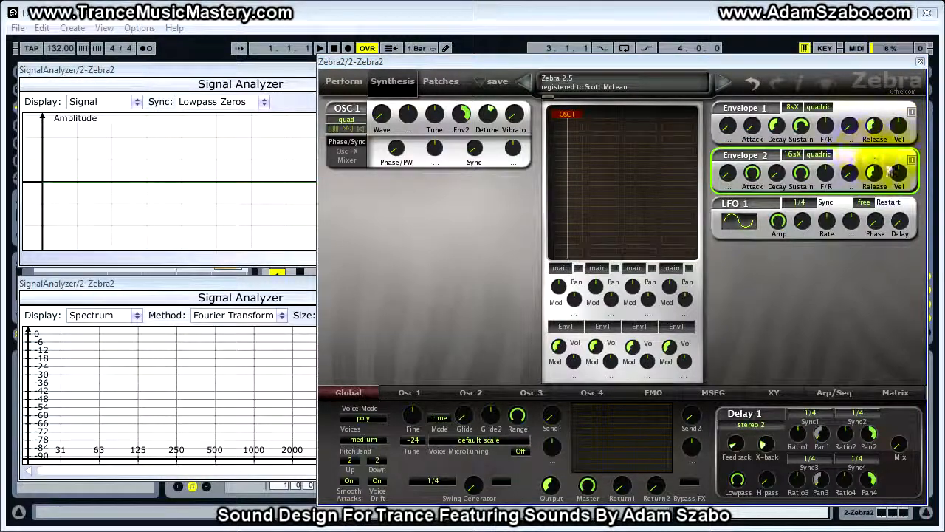
Step: Add the Delay1 effect to the global effects grid and set its Sync1 to 1/2
click(591, 421)
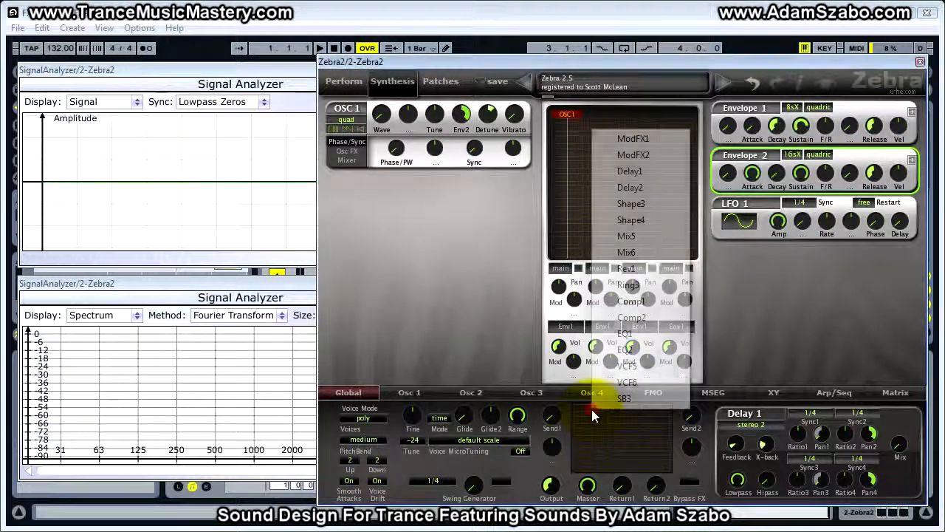
click(635, 172)
click(811, 415)
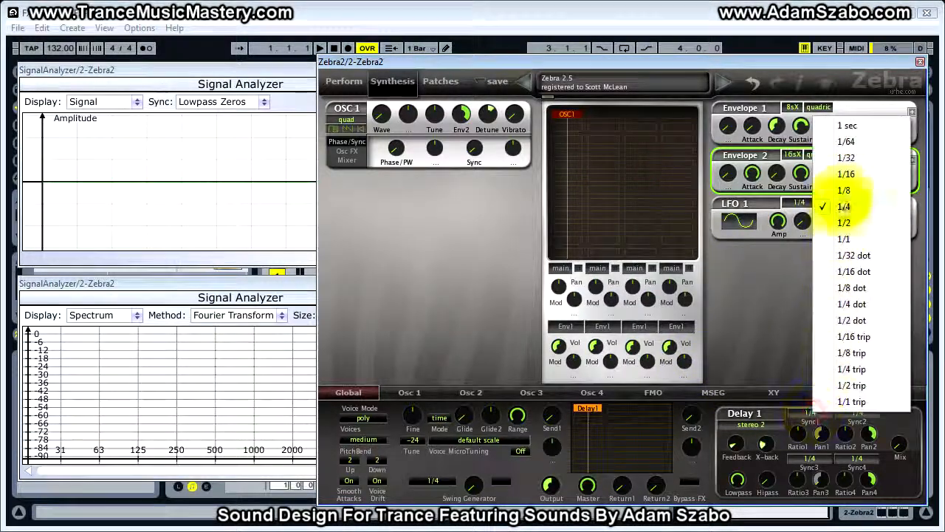
click(844, 223)
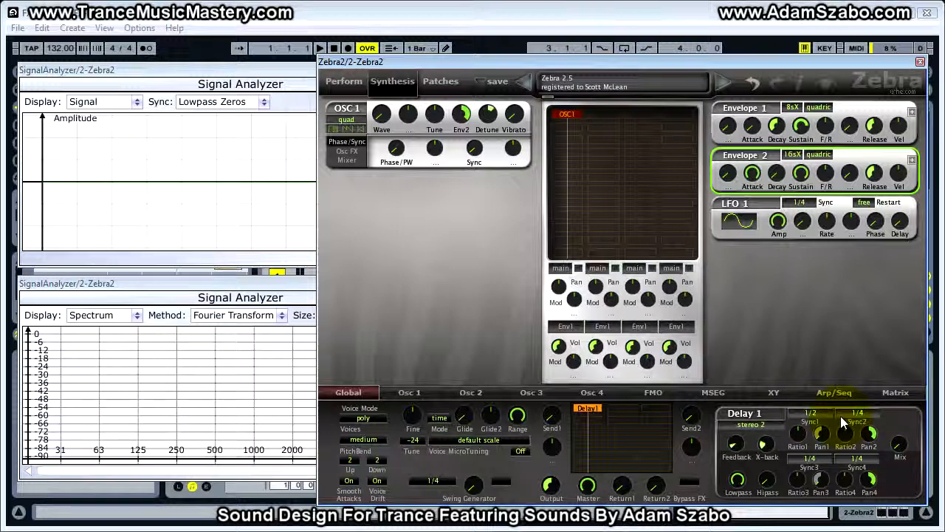
Step: Set Delay 1's Ratio1 to 76, offset its Ratio2 slightly and bring its Mix to about 16.50
drag(796, 431, 800, 438)
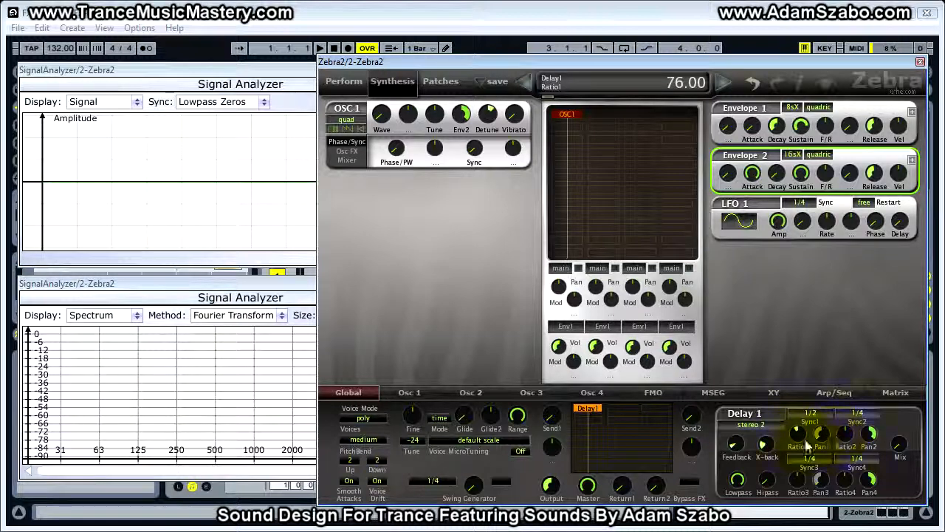
click(847, 442)
drag(847, 441, 847, 435)
click(899, 444)
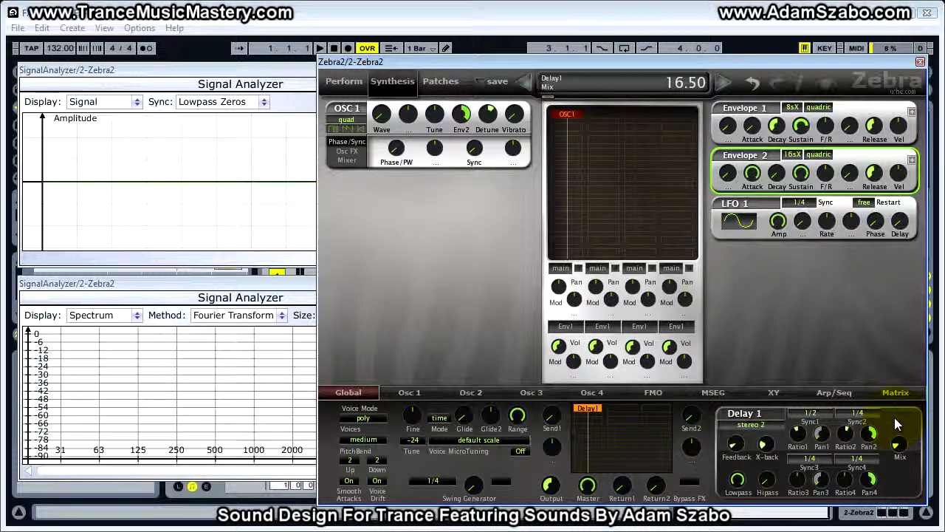
Step: Raise Delay 1's Feedback, adjust its X-back to about 26.50 and set its Mix to 17.50
drag(737, 444, 737, 419)
click(767, 444)
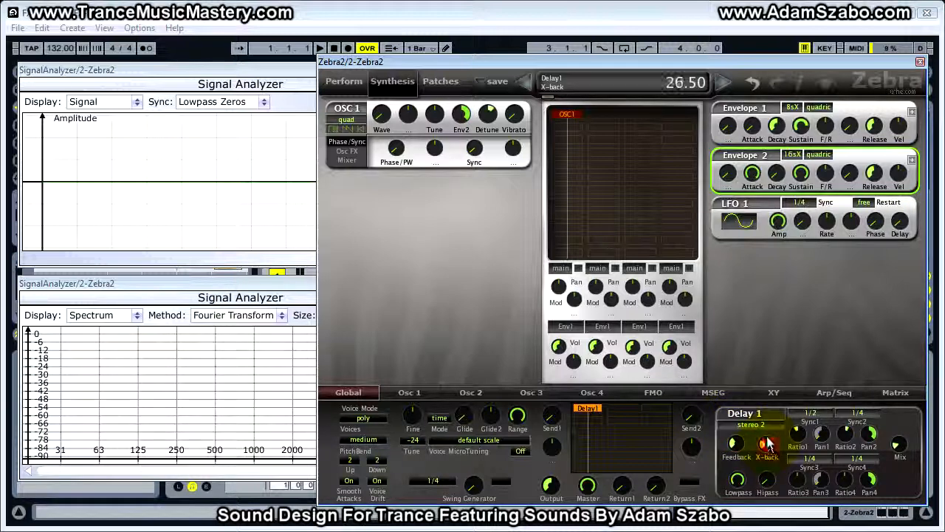
drag(767, 441, 767, 441)
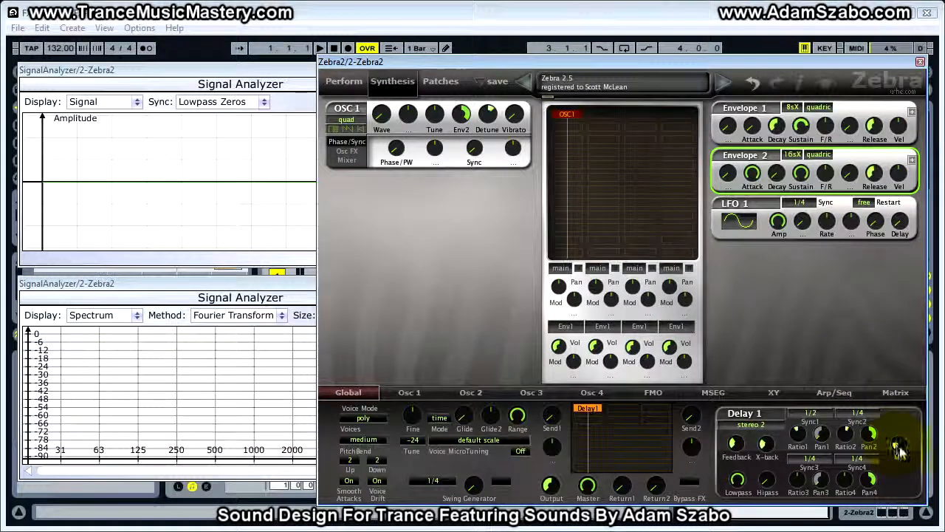
drag(898, 446, 896, 401)
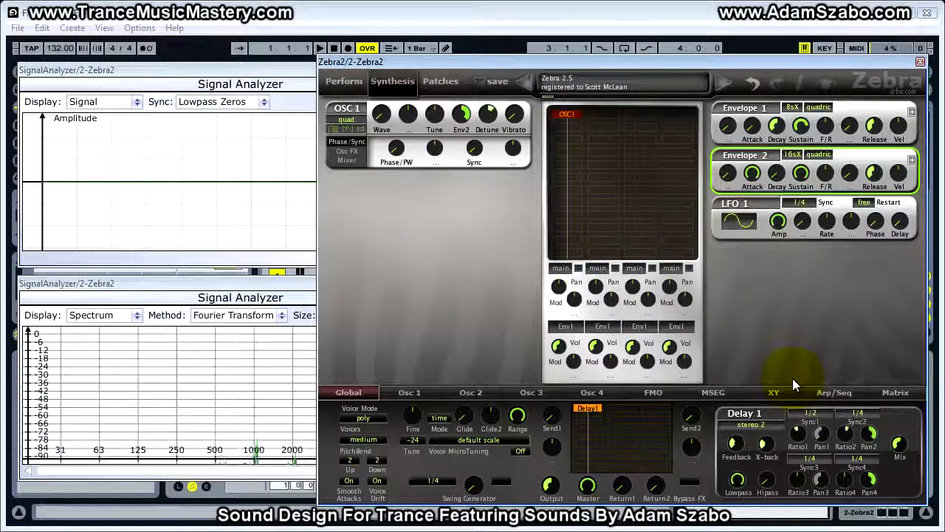
drag(899, 444, 904, 470)
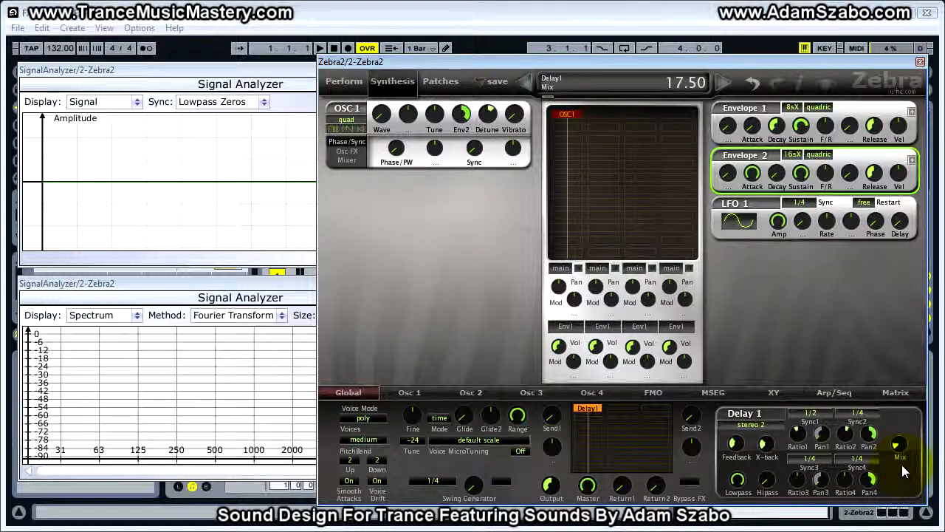
Step: Add the Rev1 reverb below Delay1, with Dry at 100 and Wet at about 15.50
click(595, 419)
click(647, 279)
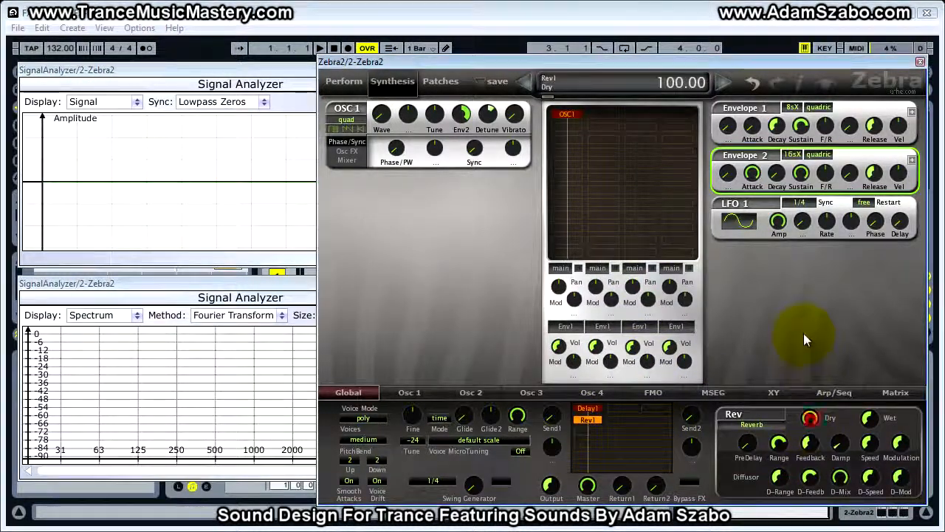
click(869, 419)
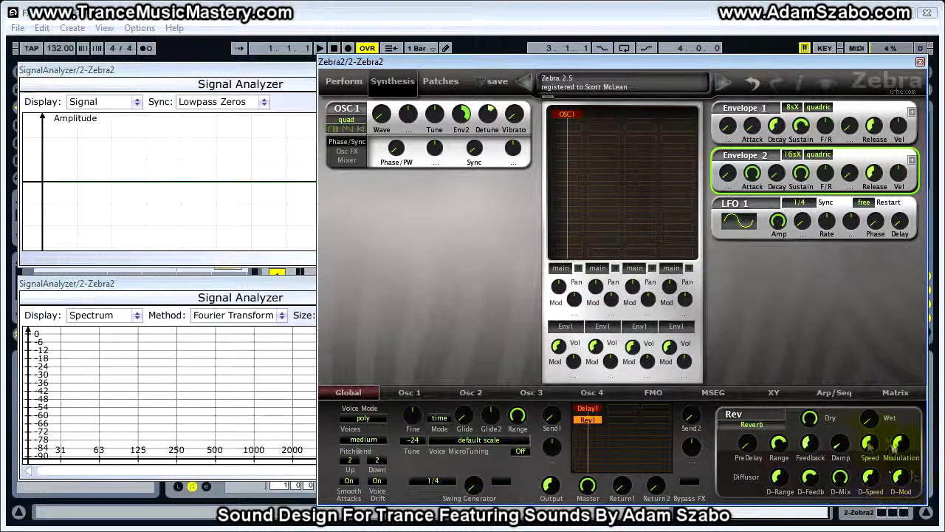
click(870, 419)
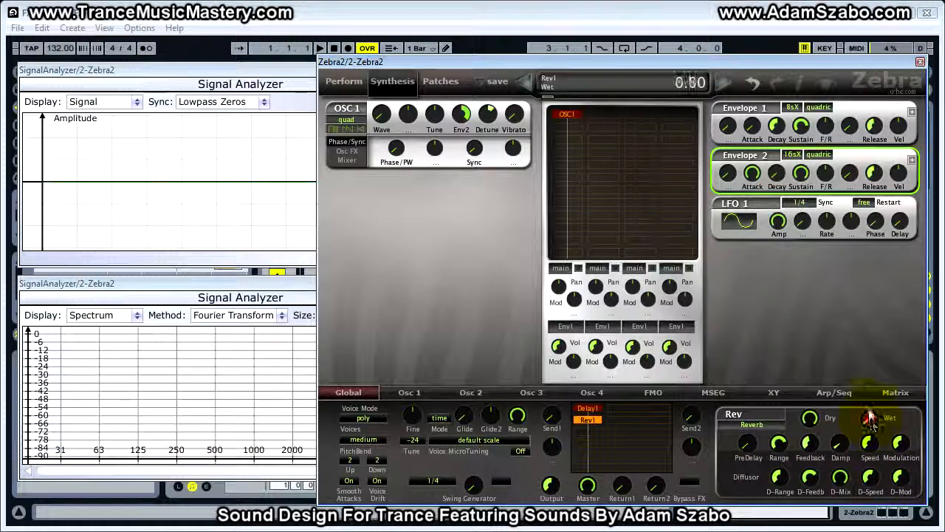
drag(866, 394, 868, 405)
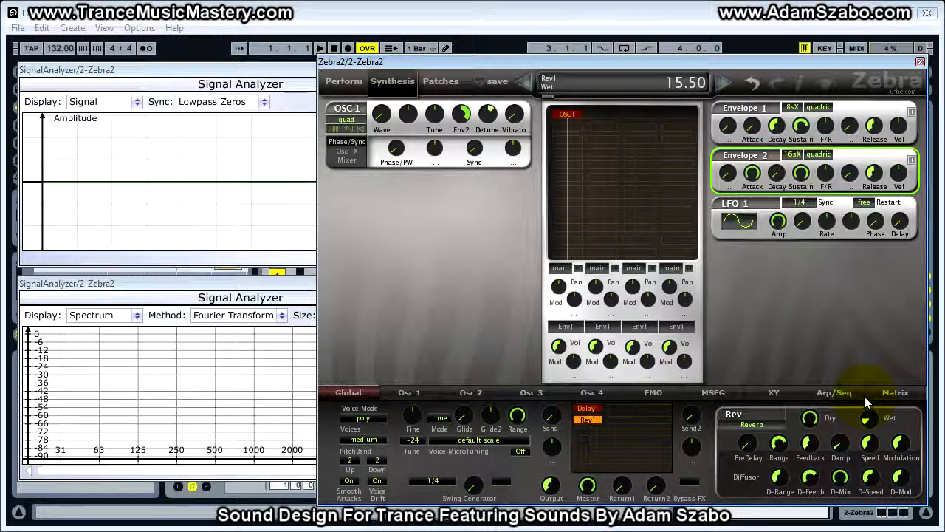
Step: Compare the sound with Delay1 bypassed and active again, and bring up the Rev1 settings
click(598, 408)
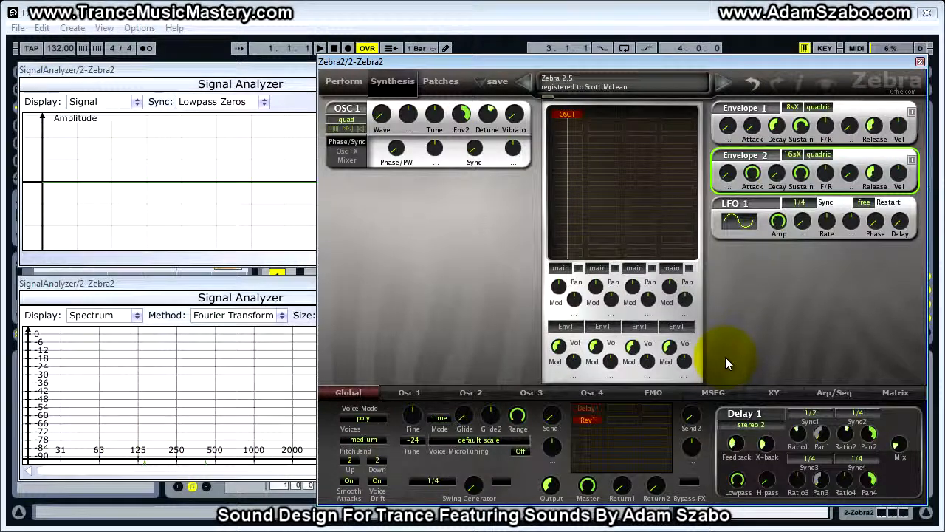
click(588, 413)
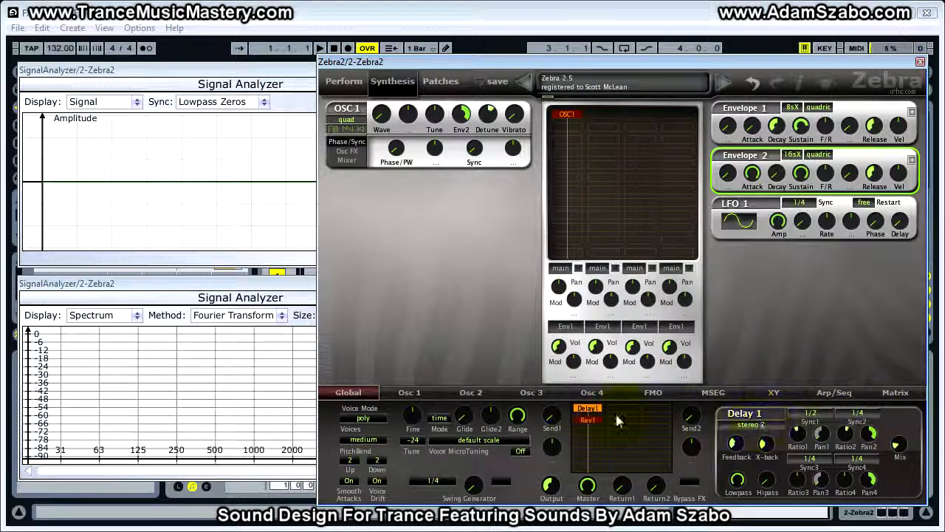
click(589, 420)
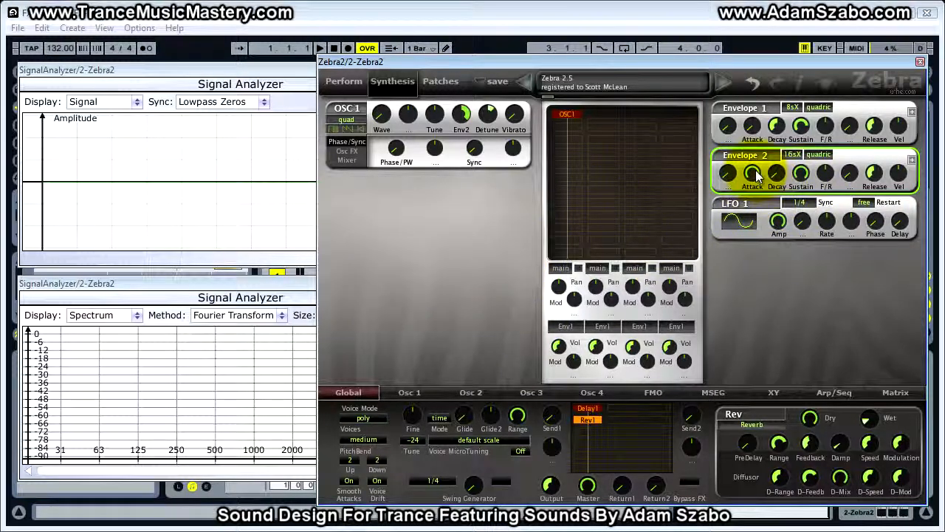
Step: Turn Envelope 2's Attack and Sustain down to 0 and raise its Decay to maximum for a falling pitch sweep
drag(756, 170, 741, 350)
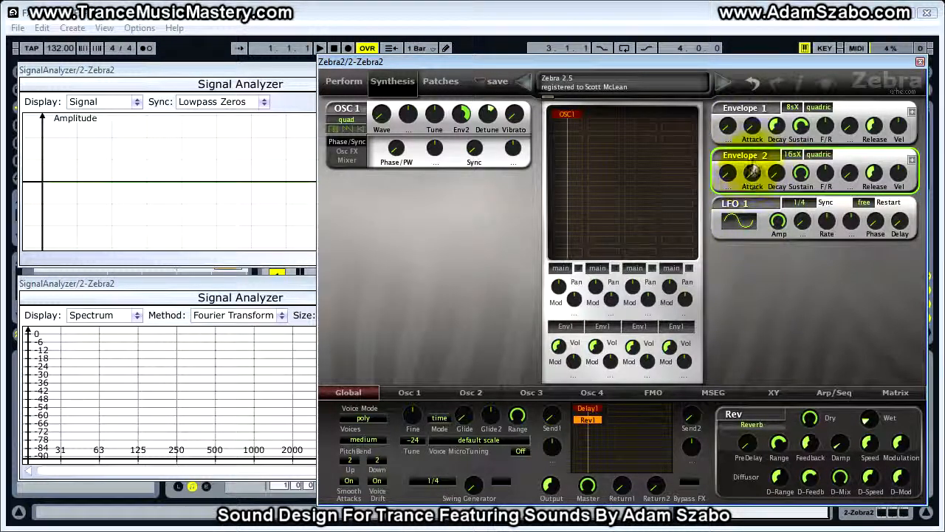
drag(800, 172, 786, 352)
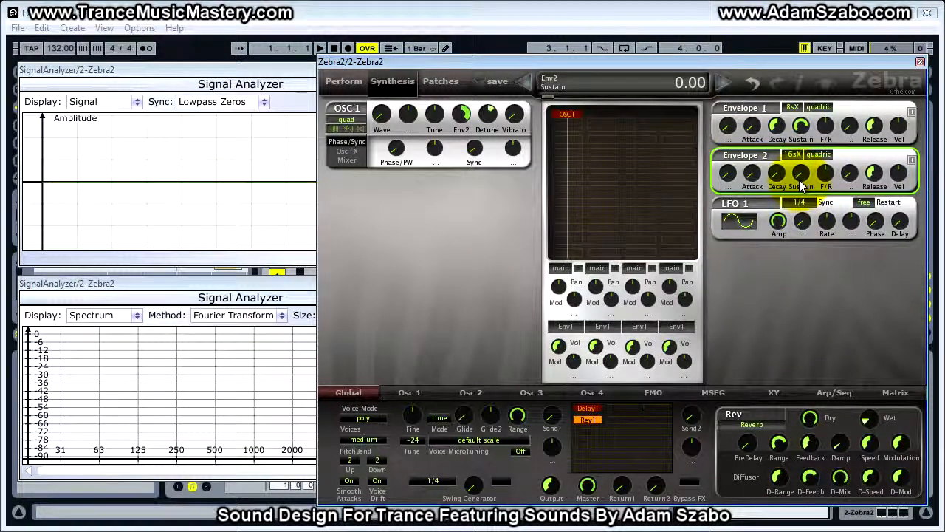
drag(783, 177, 783, 152)
drag(782, 186, 779, 71)
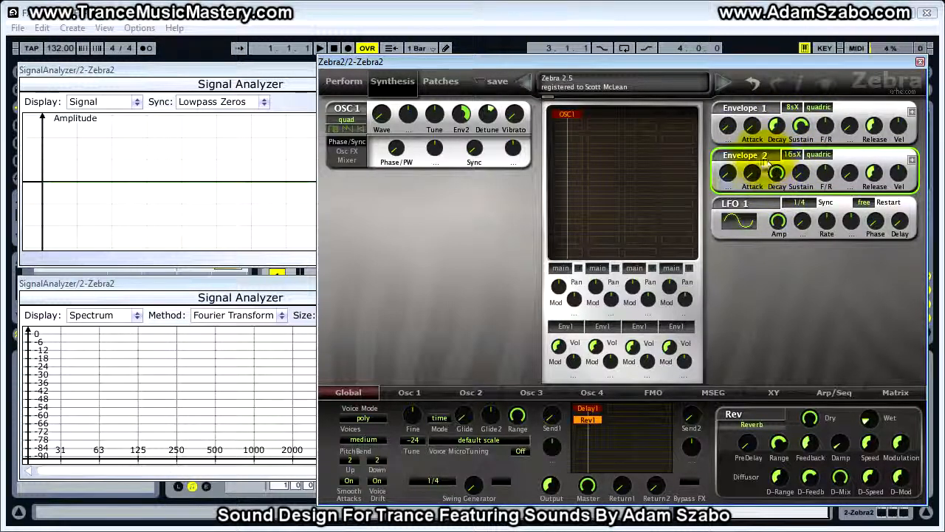
click(805, 178)
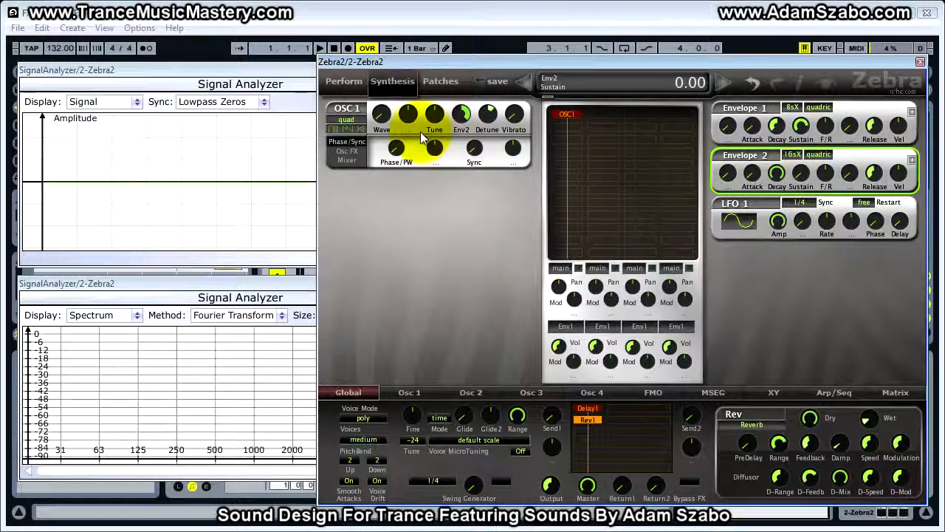
Step: Review the falling sweep's oscillator pitch depth and Tune, and check Envelope 2 with Attack 0, Decay 100 and Sustain 0
mouse_move(461, 119)
mouse_down()
mouse_move(465, 127)
mouse_move(468, 116)
mouse_up()
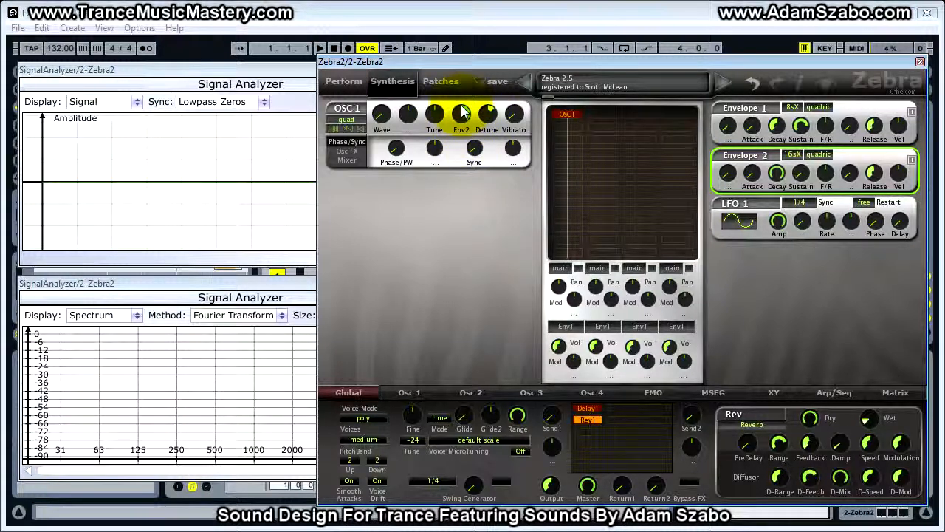
click(436, 117)
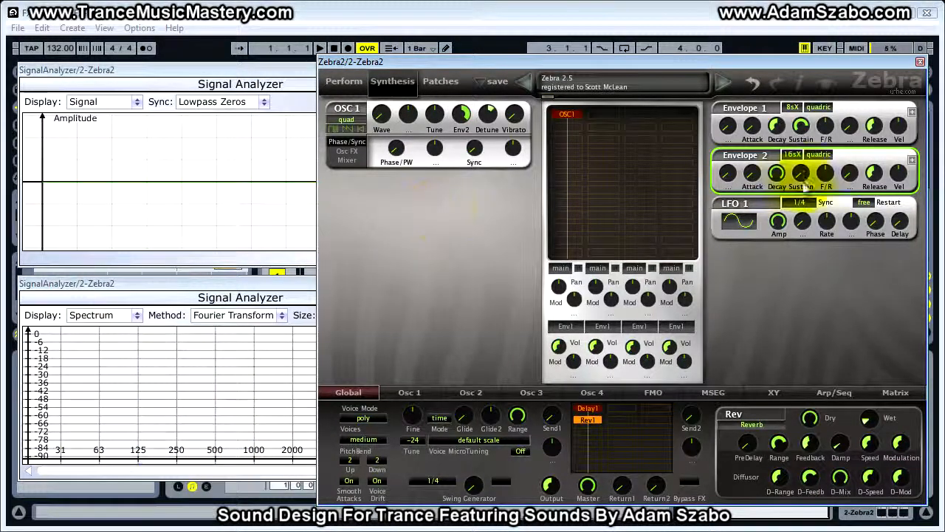
drag(752, 173, 751, 244)
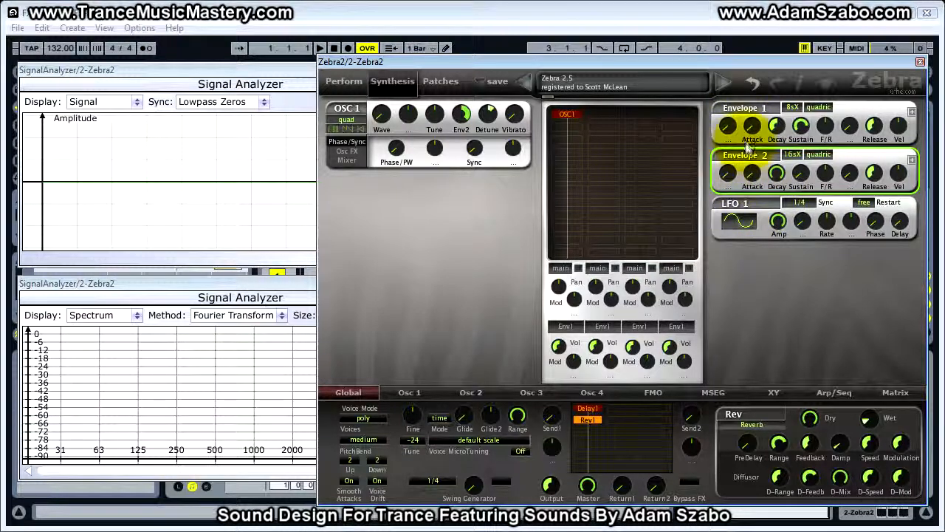
click(777, 174)
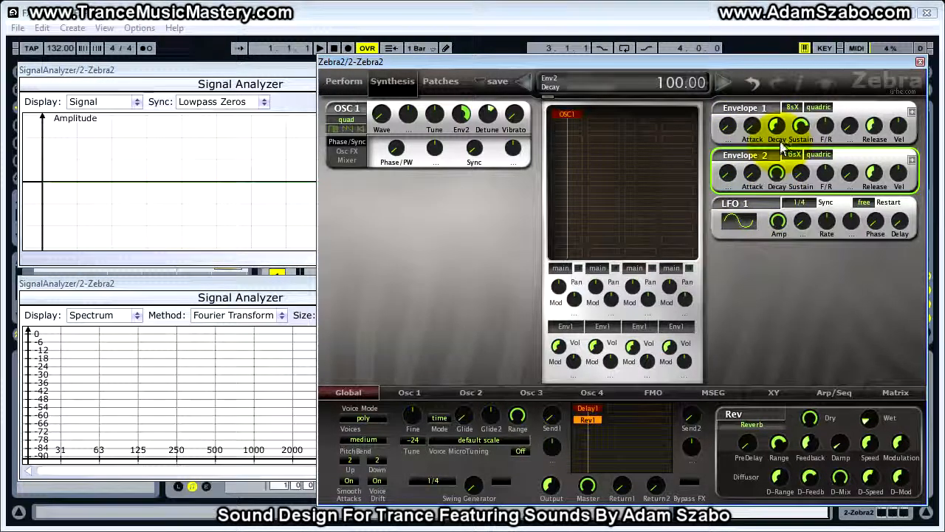
click(775, 175)
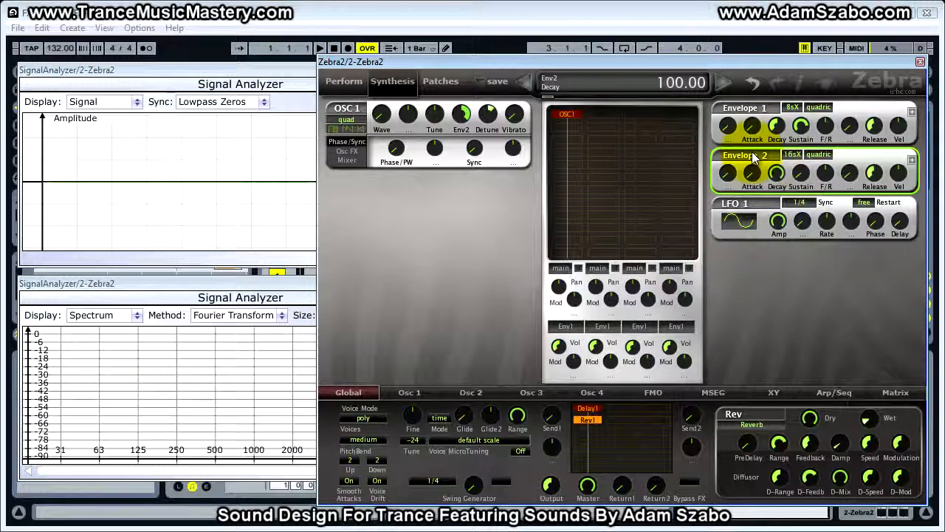
drag(801, 176, 798, 138)
drag(802, 182, 791, 254)
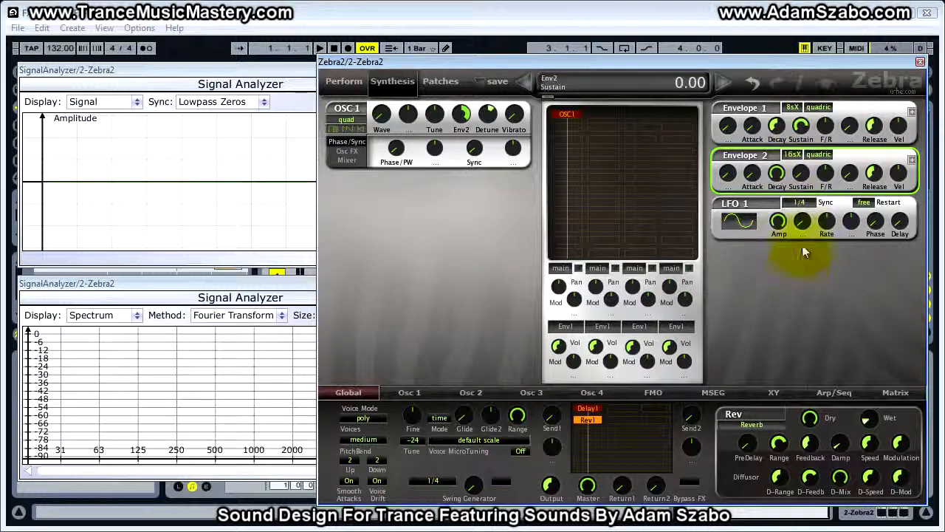
Step: Switch Envelope 2's timebase to 1/4, turn its Decay down to minimum and raise Attack and Sustain to maximum for a rising sweep
click(796, 154)
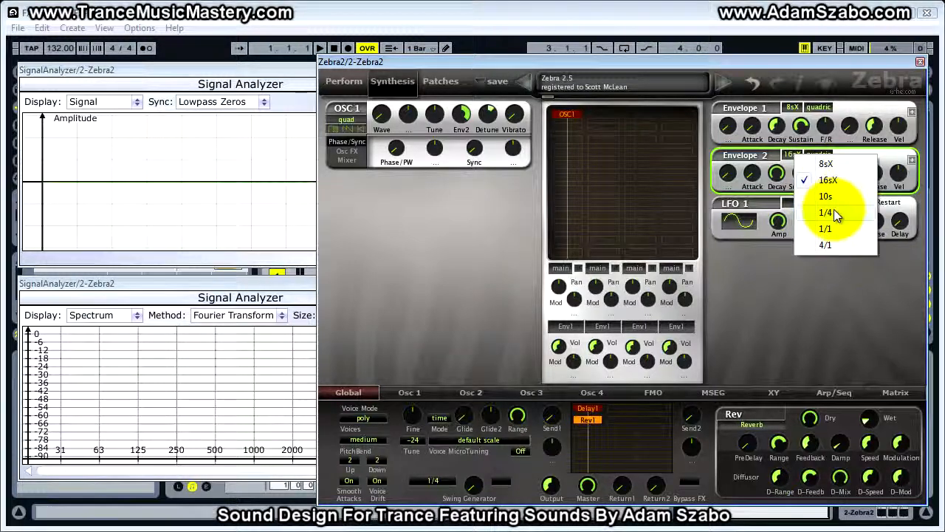
click(833, 213)
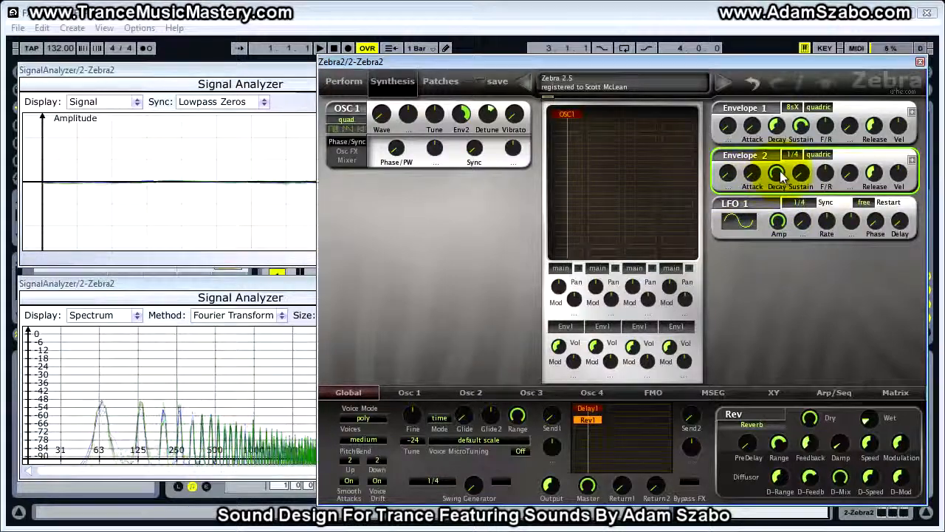
mouse_move(779, 170)
drag(779, 171, 765, 363)
drag(751, 177, 746, 30)
drag(802, 174, 796, 3)
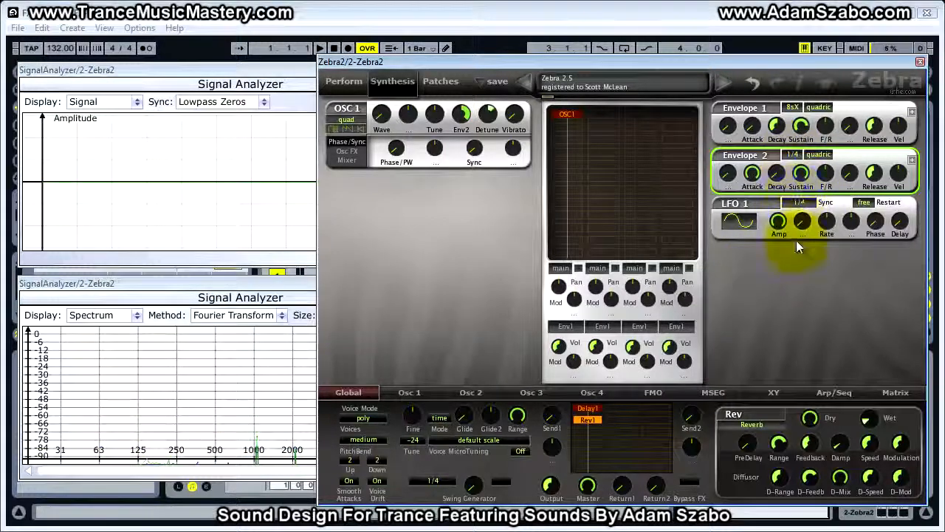
Step: Try Envelope 2's timebase at 1/1 and at 4/1, and set it back to 16sX
click(792, 156)
click(821, 229)
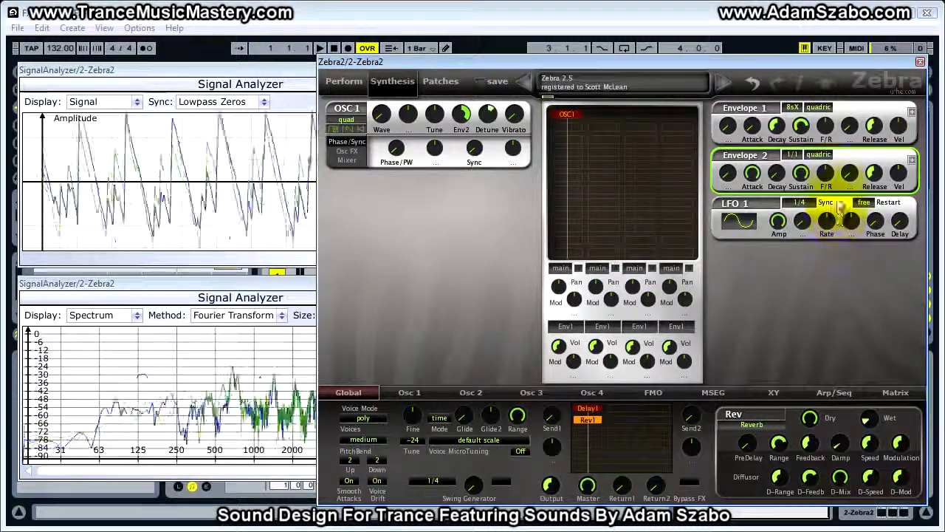
click(795, 161)
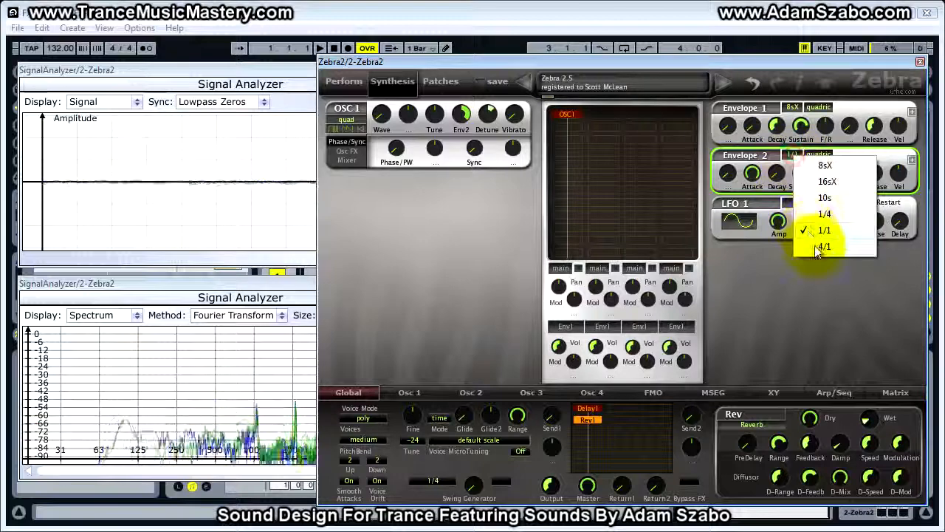
click(819, 246)
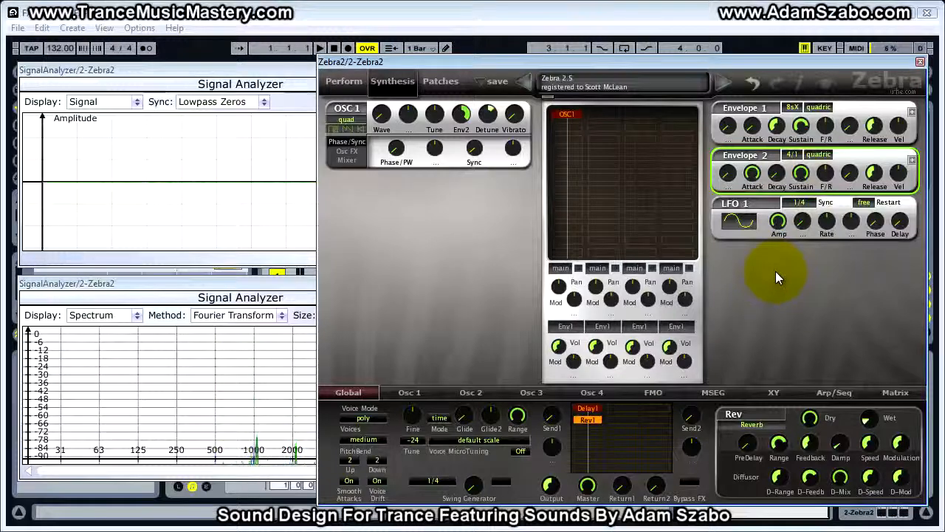
click(791, 155)
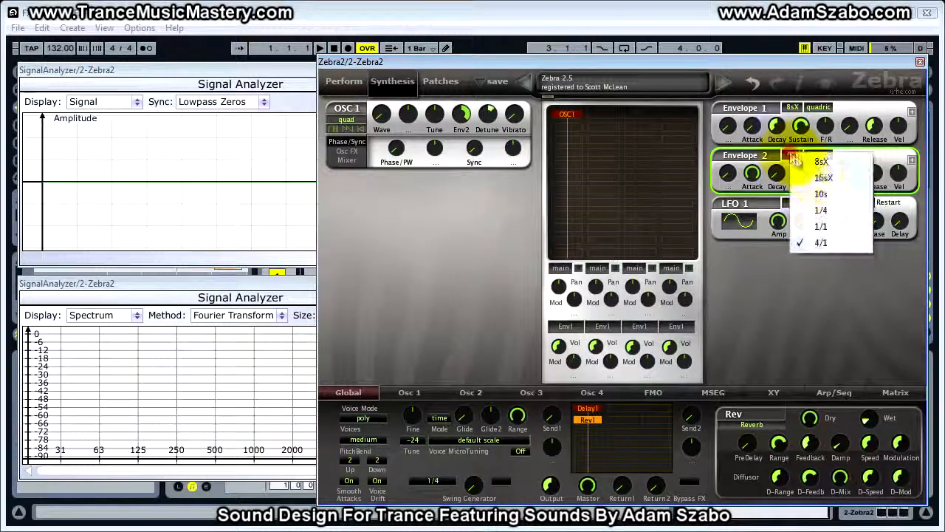
click(833, 183)
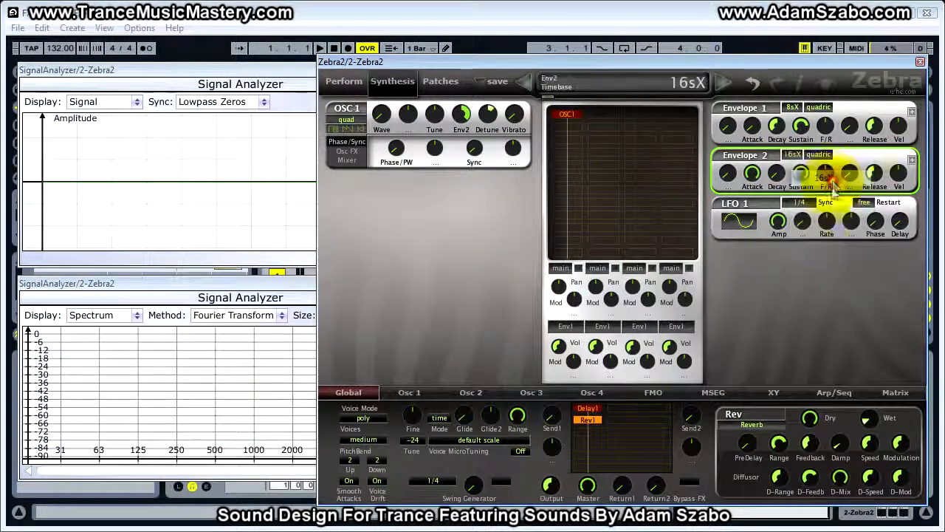